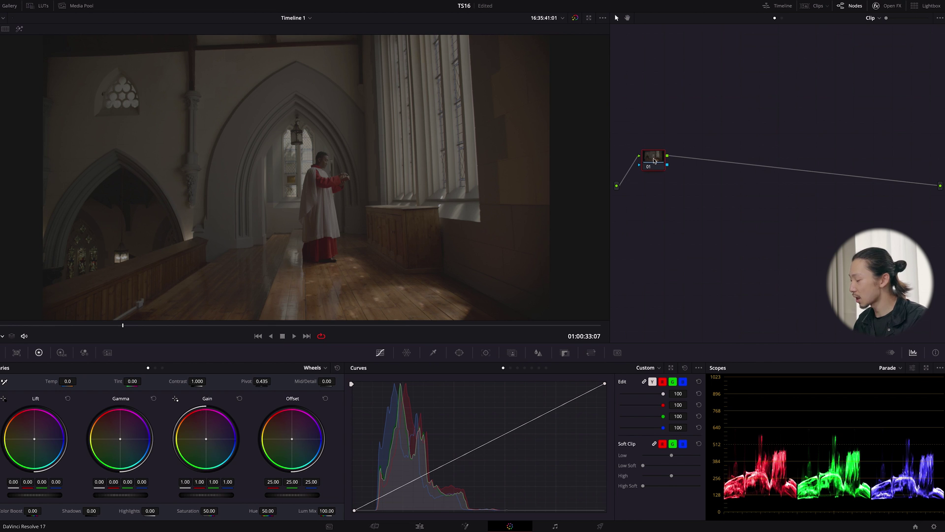
# Add three serial nodes with Alt+S and arrange NR, HR, Cont and Sat in a vertical stack
pyautogui.hotkey('alt', 's')
pyautogui.hotkey('alt', 's')
pyautogui.hotkey('alt', 's')
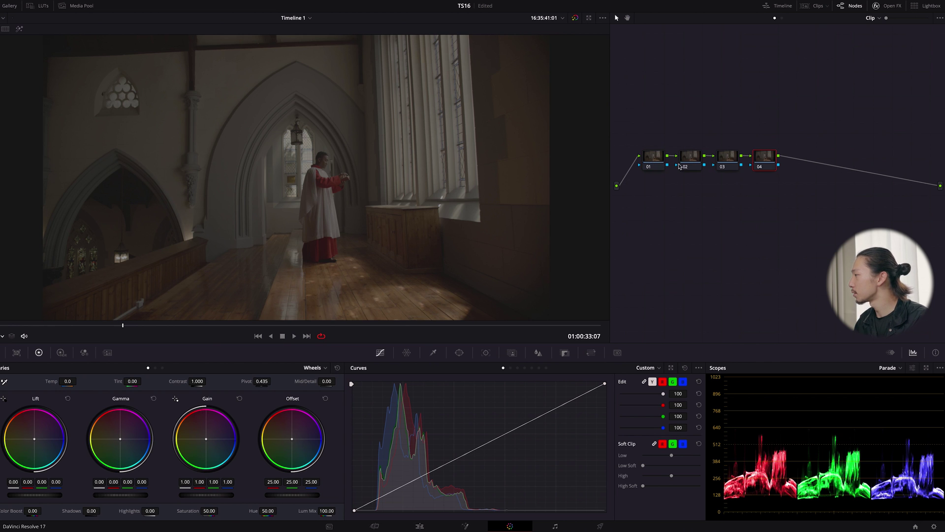
pyautogui.moveTo(650, 158); pyautogui.dragTo(640, 130)
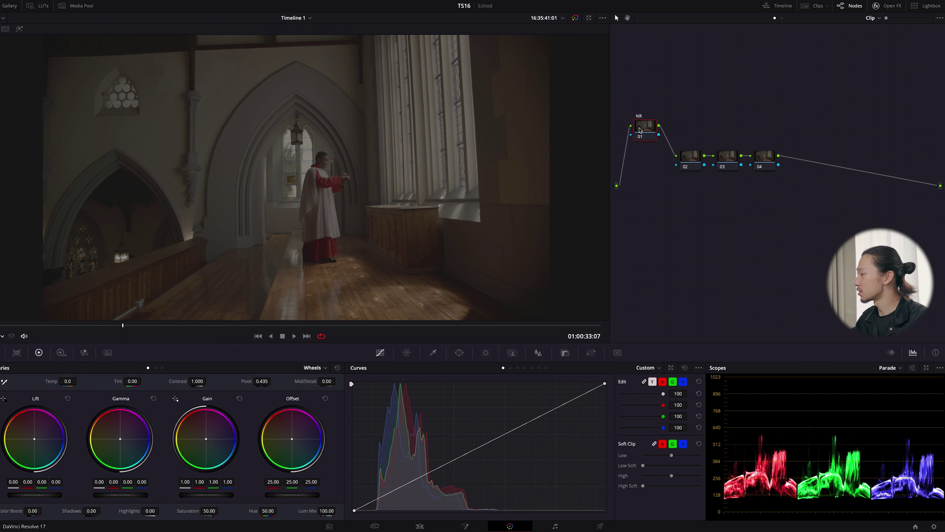
pyautogui.moveTo(640, 130); pyautogui.dragTo(646, 123)
pyautogui.moveTo(689, 156); pyautogui.dragTo(643, 163)
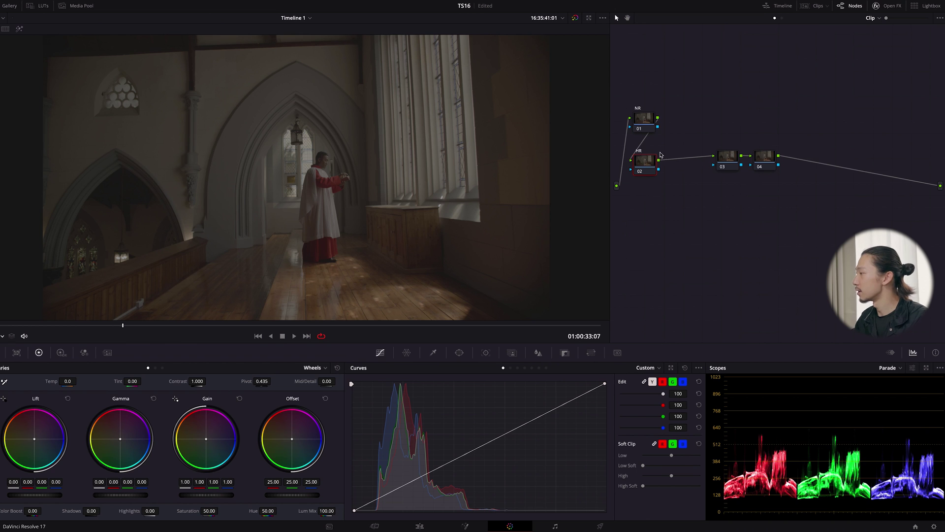
pyautogui.moveTo(652, 157); pyautogui.dragTo(648, 159)
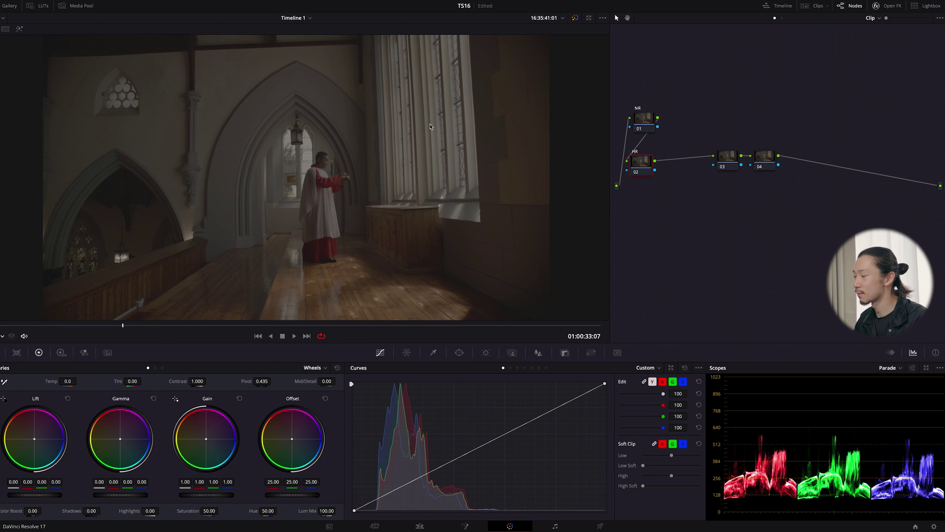
pyautogui.moveTo(647, 160); pyautogui.dragTo(652, 161)
pyautogui.moveTo(727, 160); pyautogui.dragTo(649, 197)
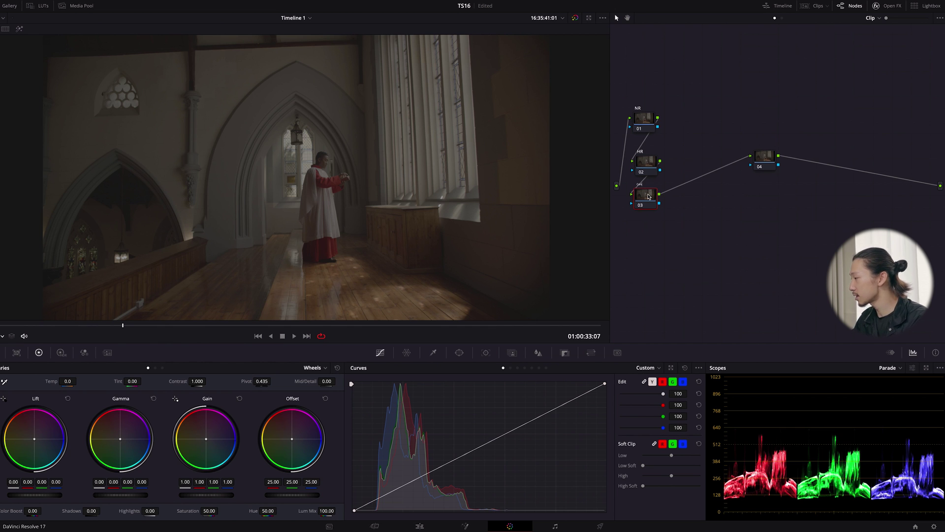
pyautogui.moveTo(766, 157); pyautogui.dragTo(697, 196)
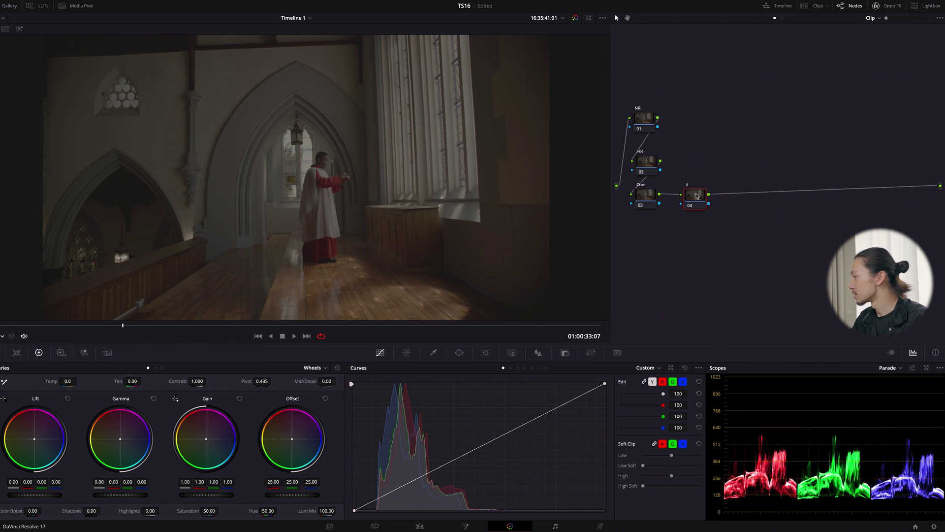
pyautogui.moveTo(697, 196); pyautogui.dragTo(694, 198)
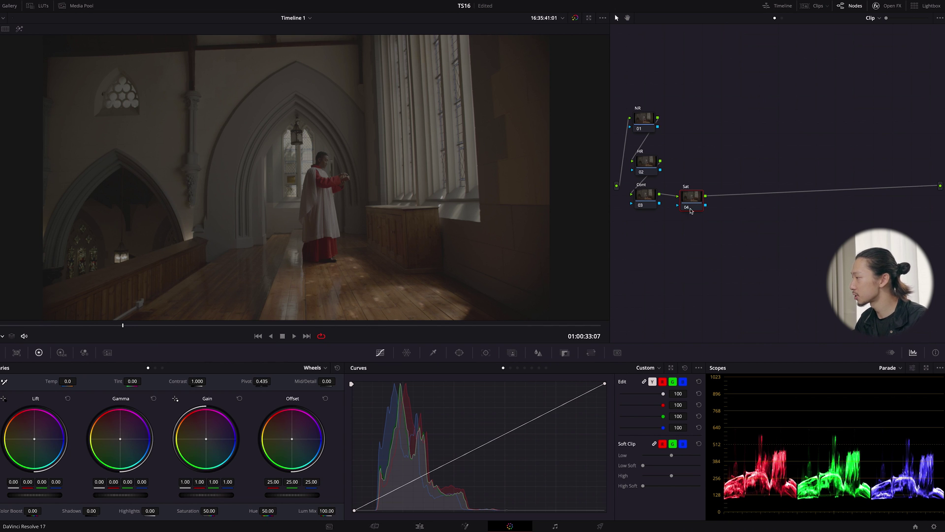
pyautogui.click(645, 196)
pyautogui.moveTo(643, 166); pyautogui.dragTo(642, 160)
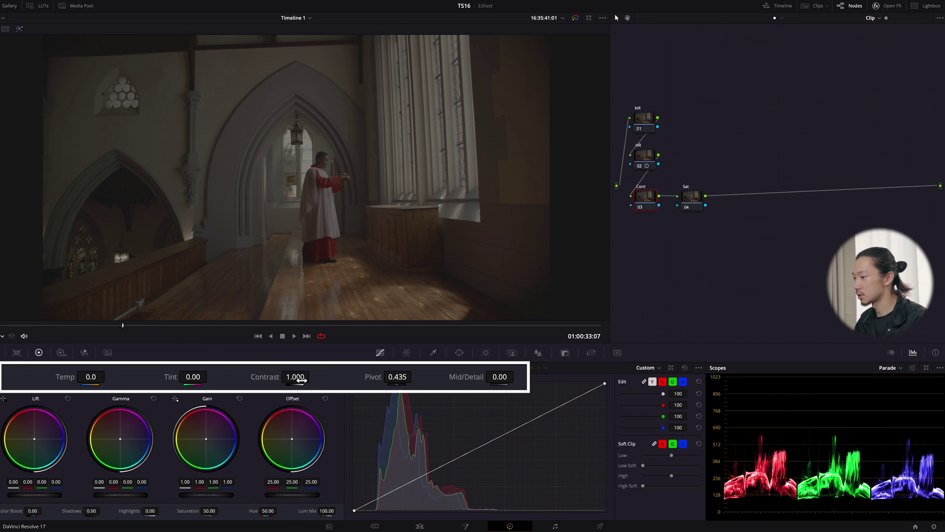
# Set the Cont node's contrast to 1.380, pivot to 0.239 and offset to 31.65, then compare before and after
pyautogui.moveTo(301, 380); pyautogui.dragTo(409, 365)
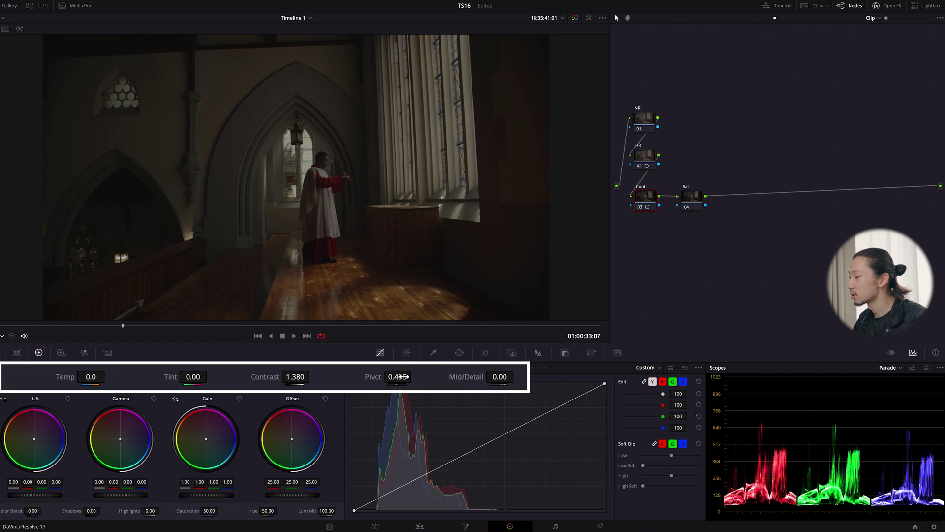
pyautogui.moveTo(402, 377); pyautogui.dragTo(350, 383)
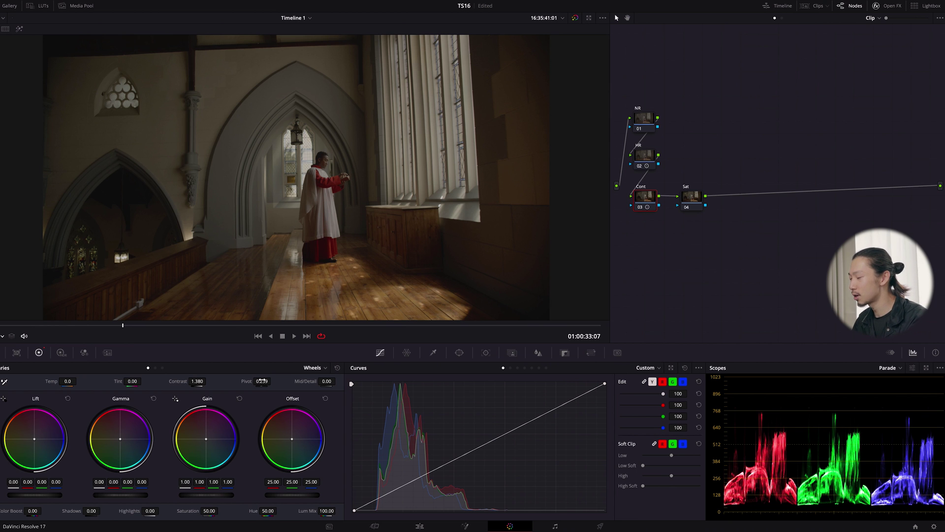
pyautogui.moveTo(292, 495); pyautogui.dragTo(418, 501)
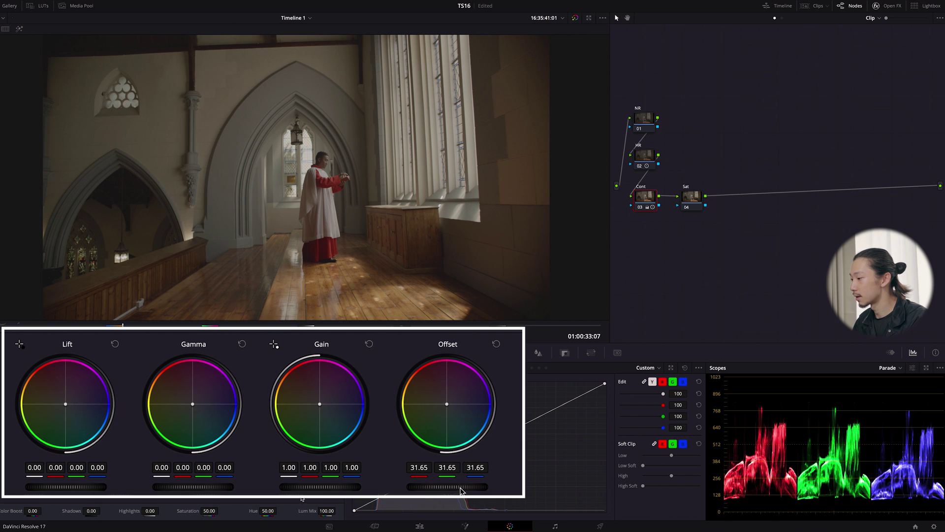
pyautogui.hotkey('ctrl', 'd')
pyautogui.hotkey('ctrl', 'd')
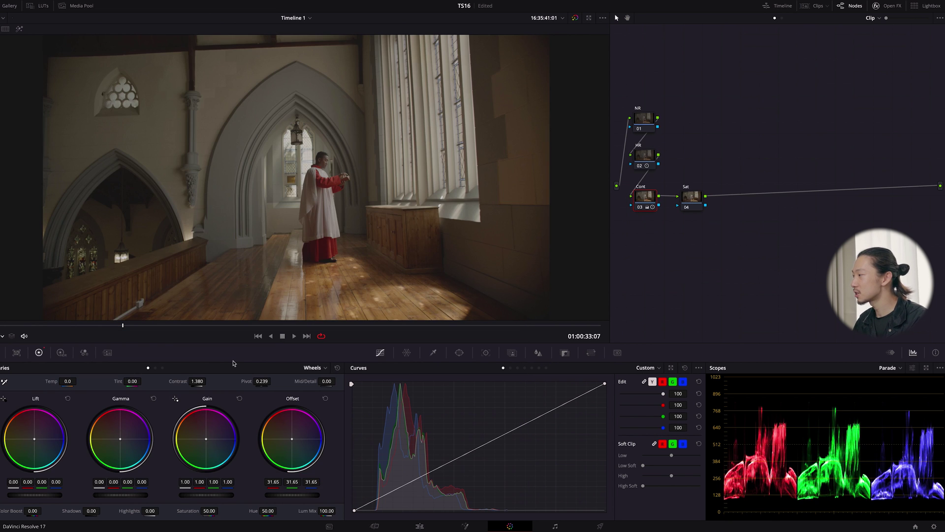
pyautogui.hotkey('ctrl', 'd')
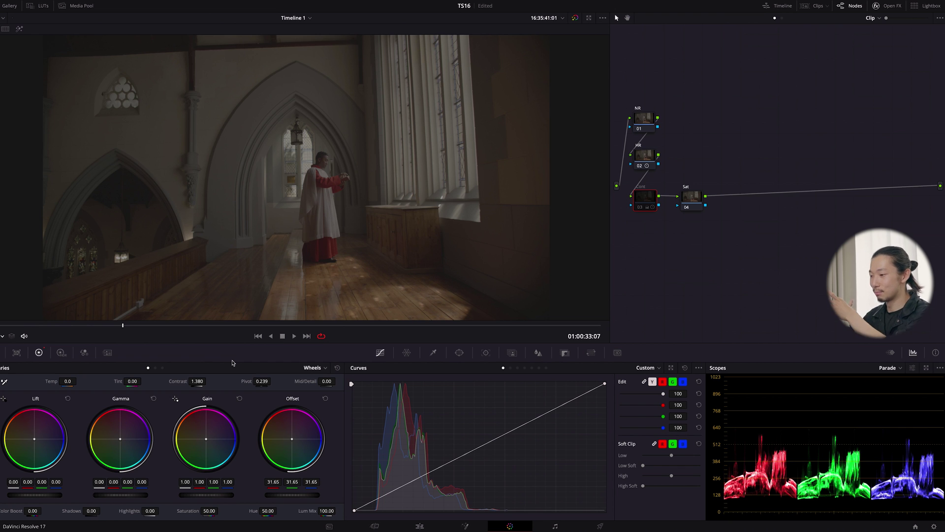
# On the Cont node, set lift to -0.03, gain to 1.34 and gamma to 0.03, saving the project
pyautogui.hotkey('ctrl', 'd')
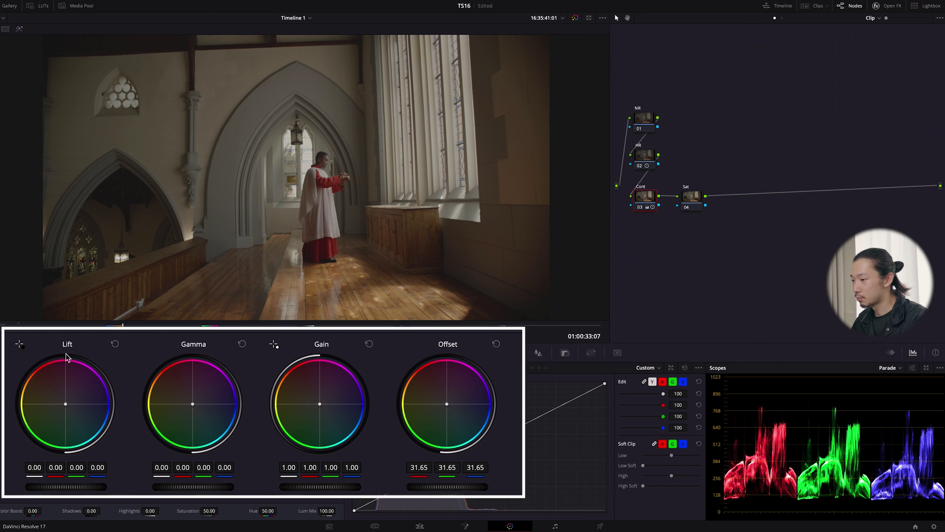
pyautogui.moveTo(78, 486); pyautogui.dragTo(12, 484)
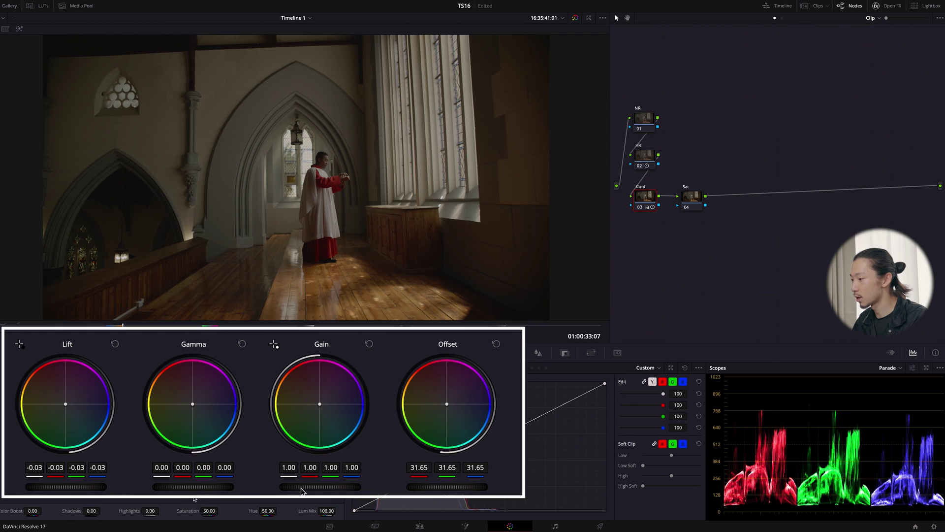
pyautogui.moveTo(307, 487); pyautogui.dragTo(445, 482)
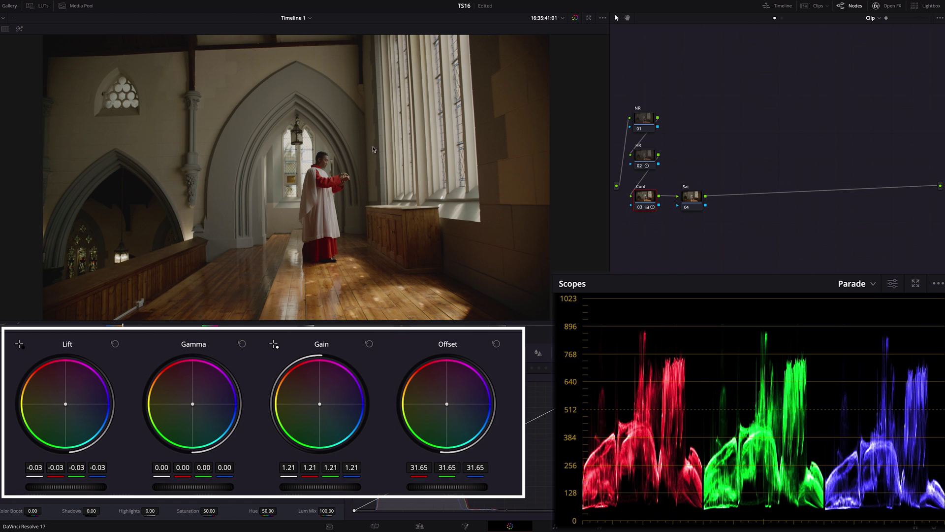
pyautogui.hotkey('ctrl', 's')
pyautogui.moveTo(306, 488); pyautogui.dragTo(451, 487)
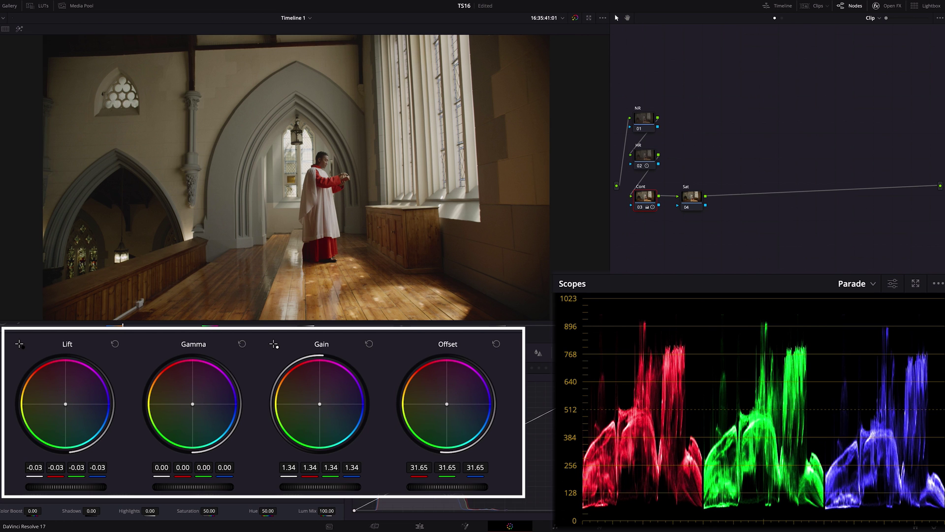
pyautogui.moveTo(194, 488); pyautogui.dragTo(298, 490)
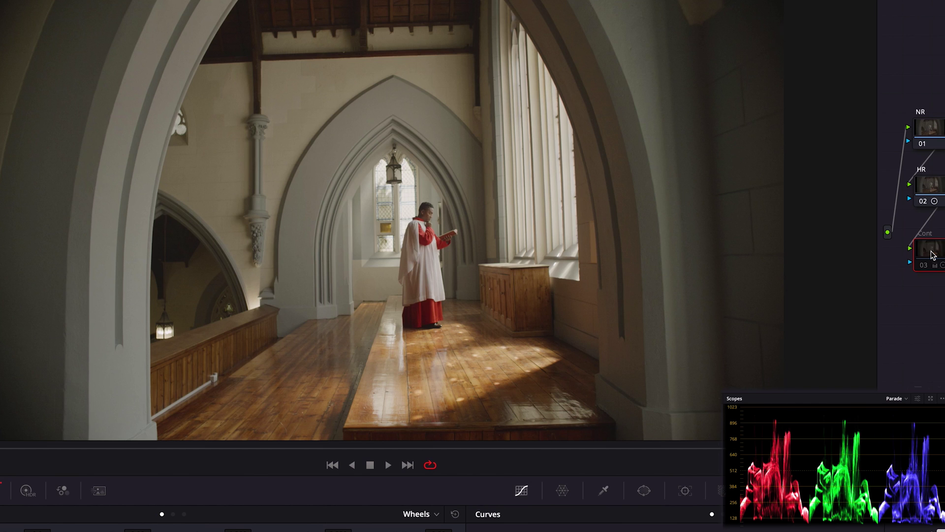
pyautogui.hotkey('ctrl', 'd')
# Compare the Cont grade on the arch shot, then select the Sat node
pyautogui.hotkey('ctrl', 'd')
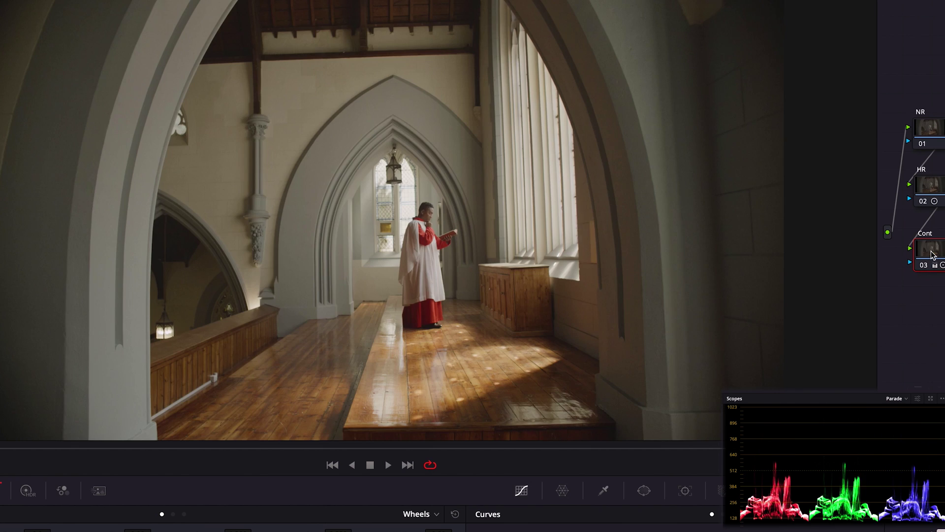
pyautogui.hotkey('ctrl', 'd')
pyautogui.hotkey('ctrl', 'd')
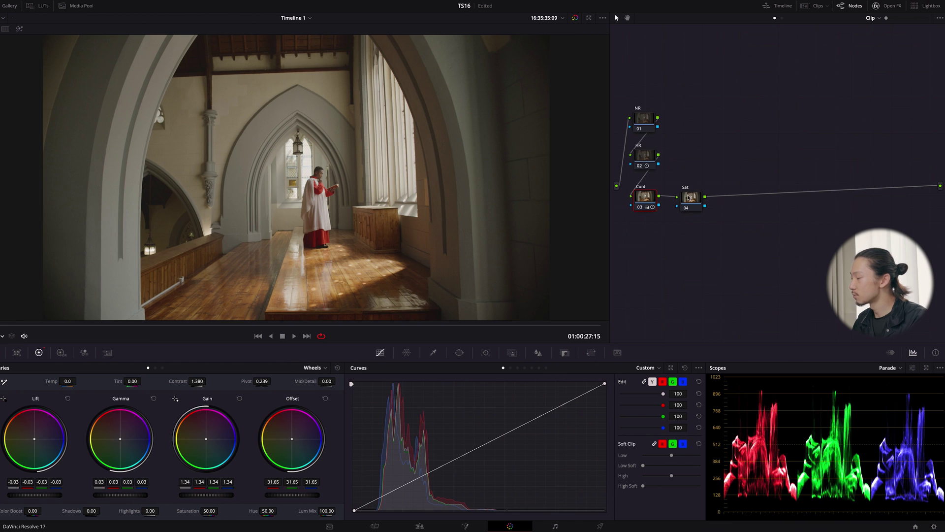
pyautogui.click(689, 198)
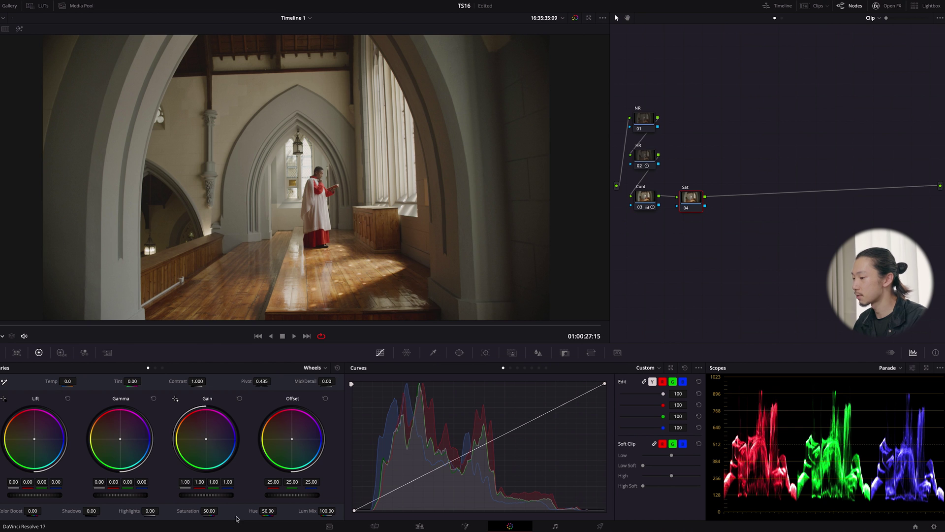
# Raise the Sat node's saturation from 50.00 to 75.20
pyautogui.moveTo(209, 511); pyautogui.dragTo(220, 511)
pyautogui.moveTo(423, 514); pyautogui.dragTo(481, 519)
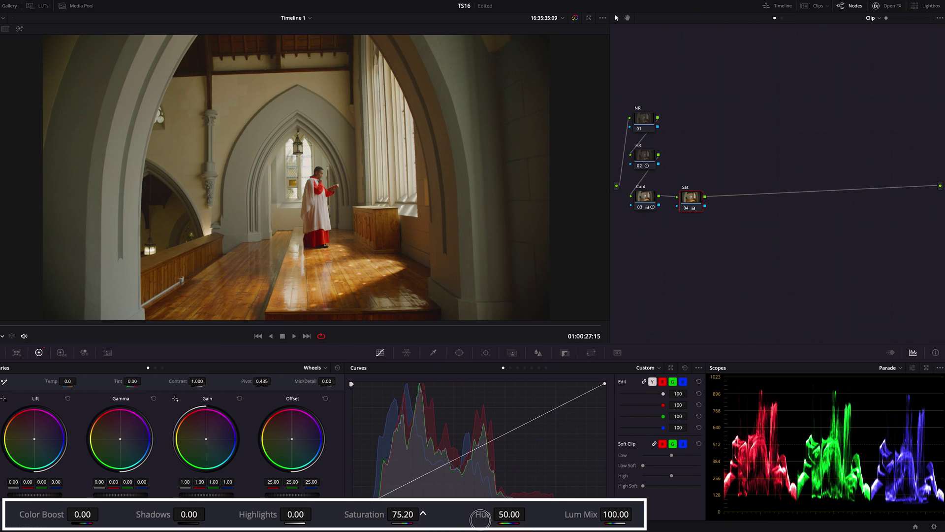
pyautogui.moveTo(401, 514); pyautogui.dragTo(404, 514)
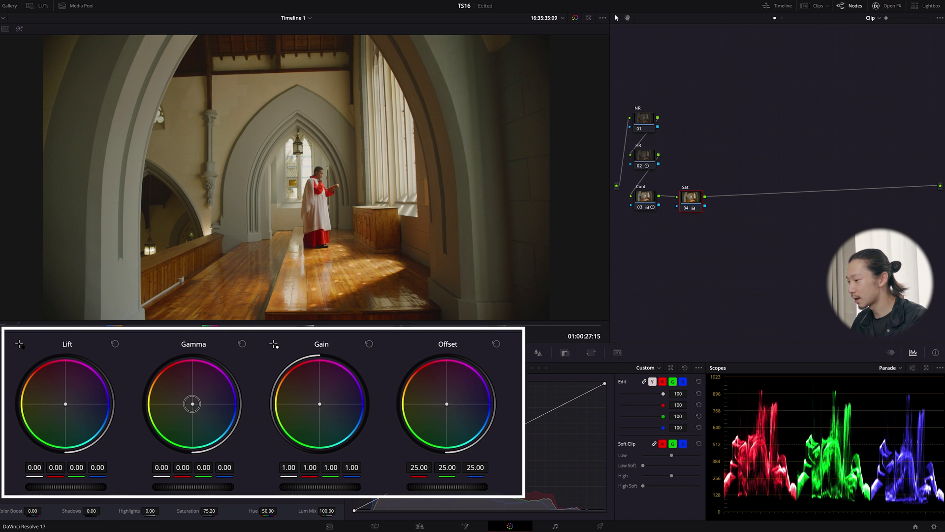
# Shift the Sat node's gamma slightly blue (R -0.01, B 0.03) and warm its gain (R 1.01, B 0.99)
pyautogui.moveTo(192, 404); pyautogui.dragTo(219, 429)
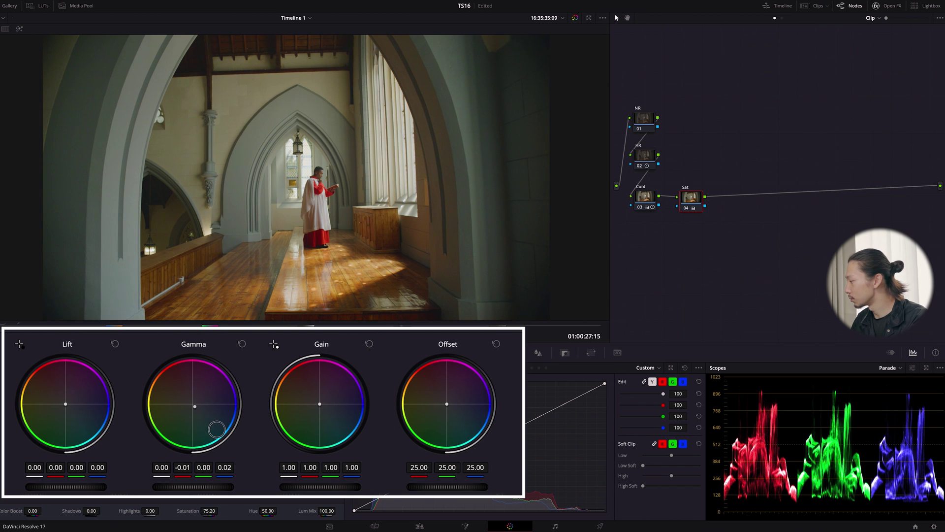
pyautogui.moveTo(194, 407); pyautogui.dragTo(196, 406)
pyautogui.doubleClick(196, 406)
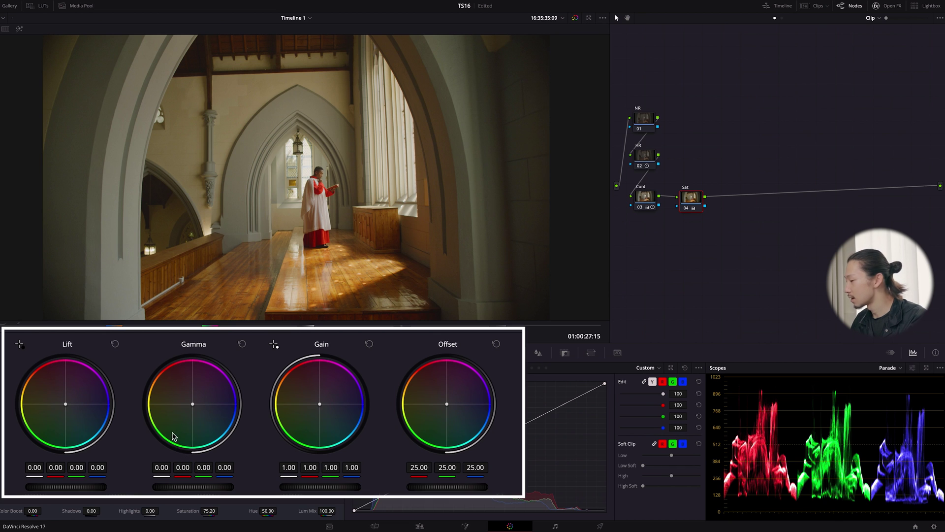
pyautogui.moveTo(193, 404); pyautogui.dragTo(232, 431)
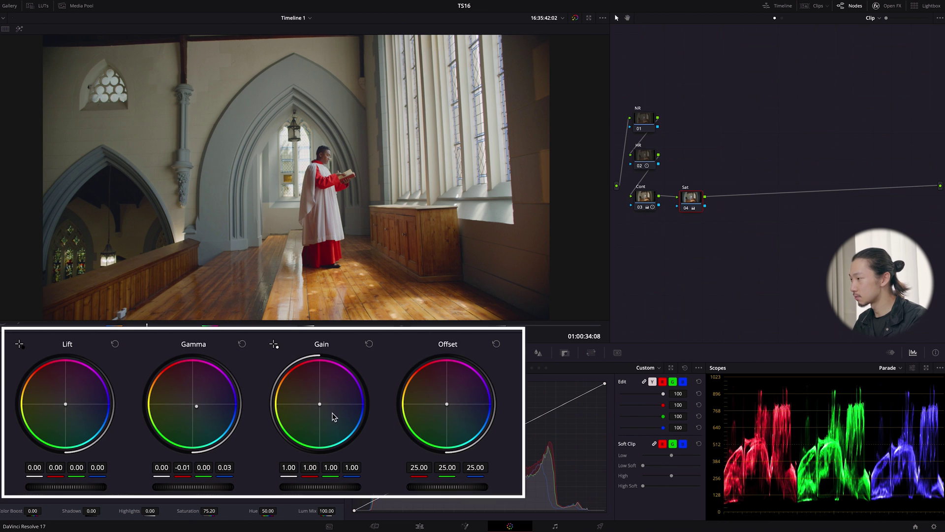
pyautogui.moveTo(319, 404); pyautogui.dragTo(320, 406)
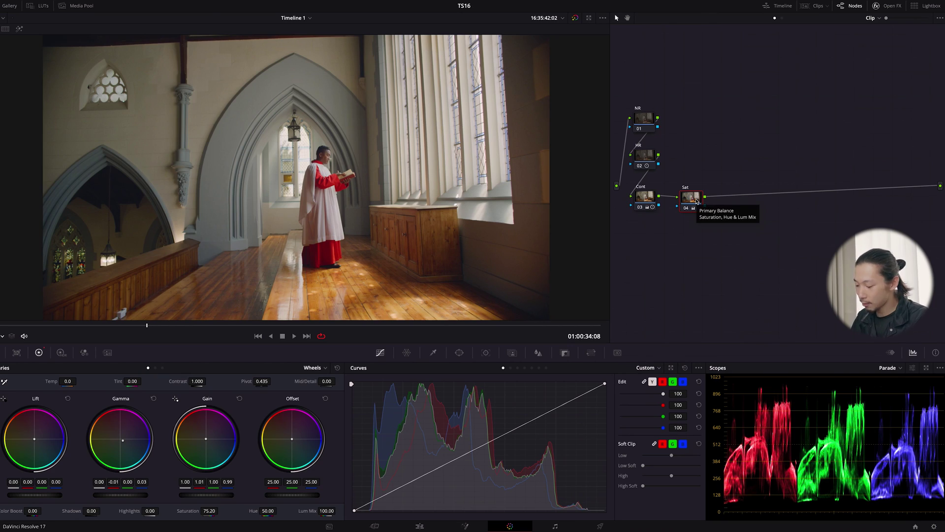
# Add a layer mixer with two parallel nodes and spread the nodes apart in the tree
pyautogui.hotkey('alt', 'l')
pyautogui.hotkey('alt', 'l')
pyautogui.moveTo(697, 201); pyautogui.dragTo(696, 193)
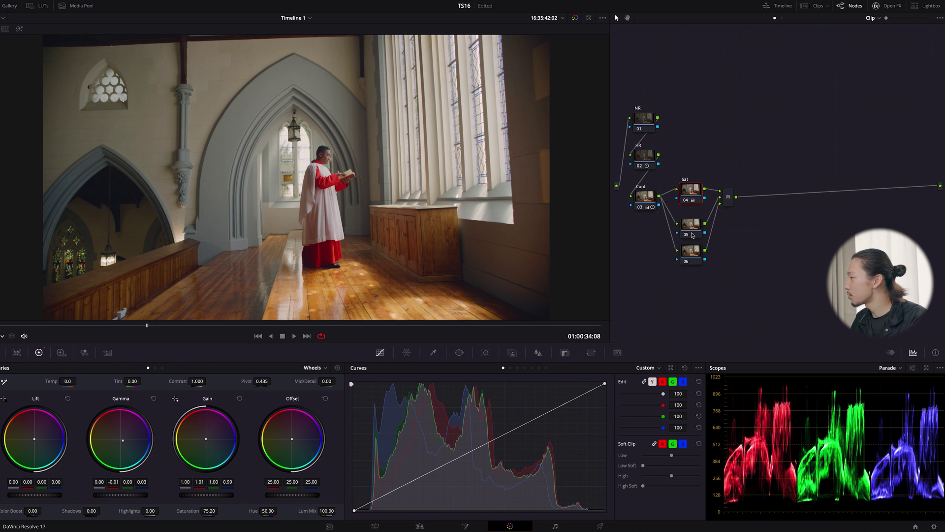
pyautogui.moveTo(691, 254); pyautogui.dragTo(690, 263)
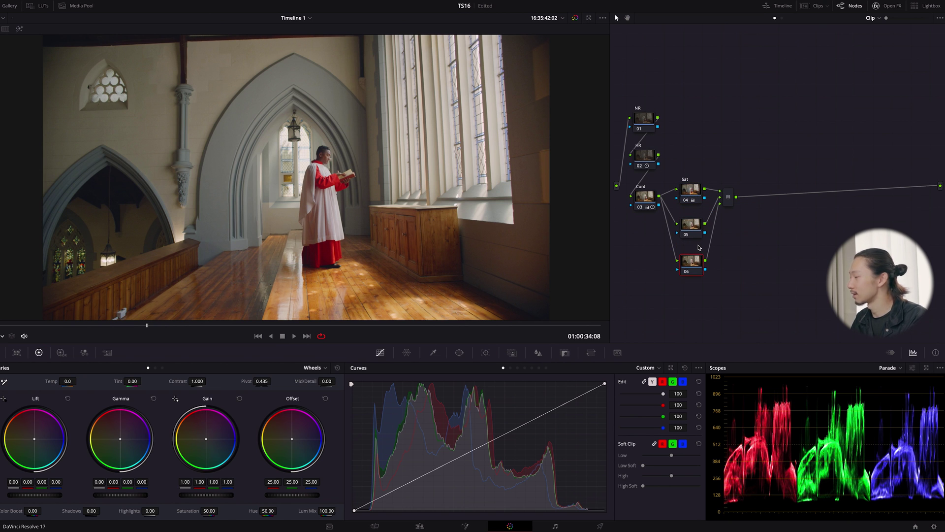
pyautogui.moveTo(729, 196); pyautogui.dragTo(735, 213)
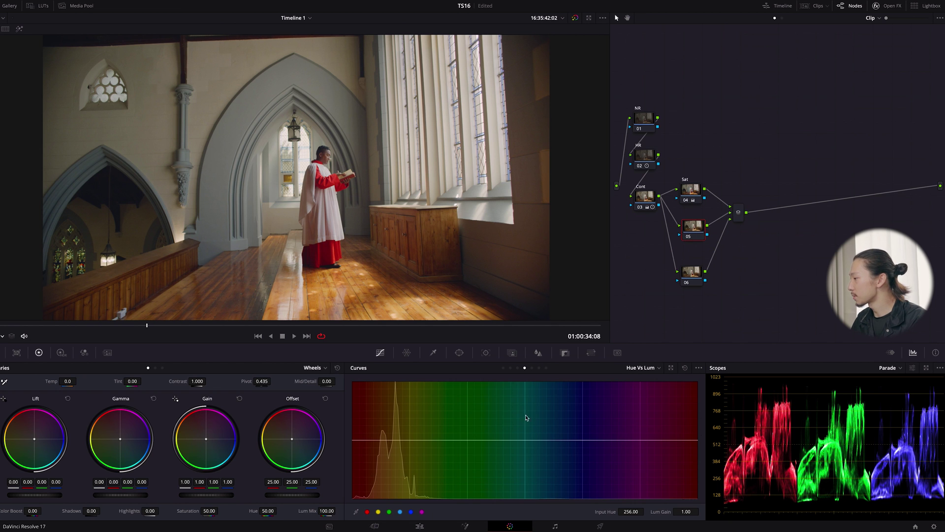
# In an expanded Hue Vs Lum curve on node 05, reshape the red and red-orange luminance
pyautogui.click(671, 367)
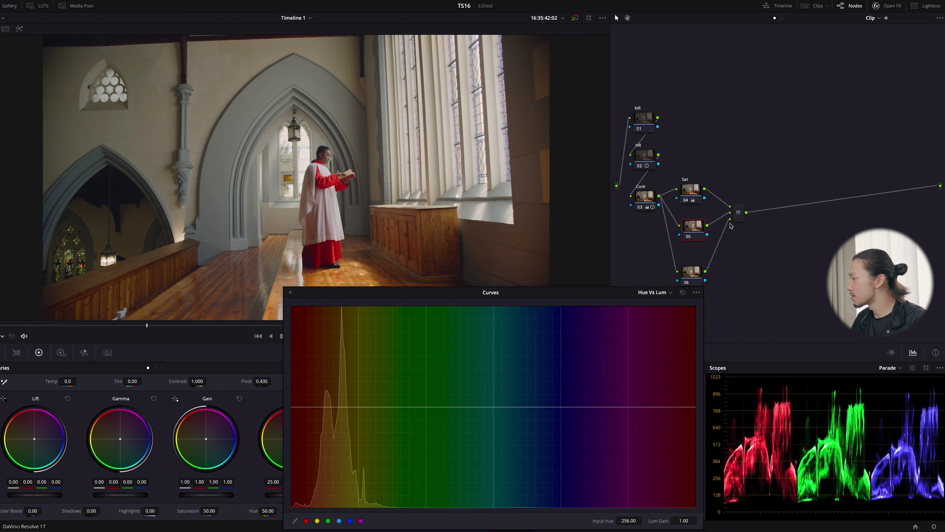
pyautogui.moveTo(543, 293); pyautogui.dragTo(602, 289)
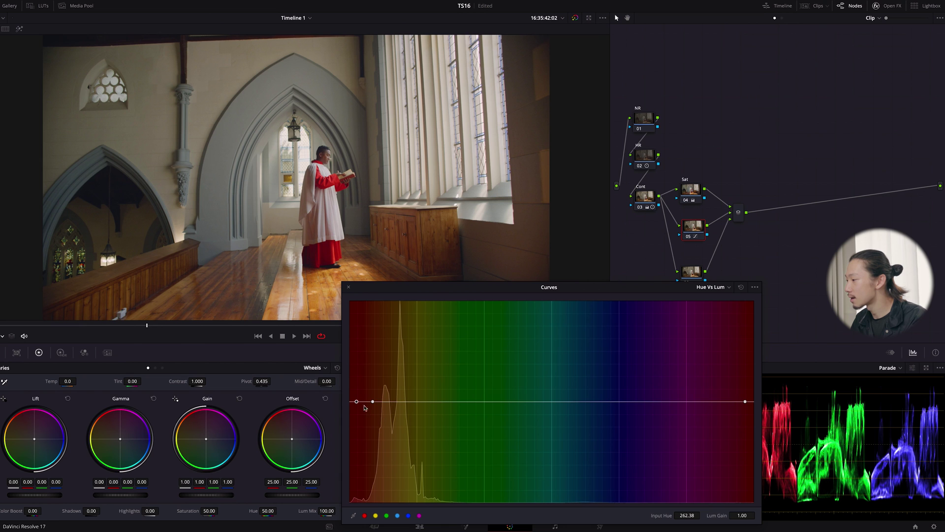
pyautogui.moveTo(357, 402)
pyautogui.mouseDown()
pyautogui.moveTo(359, 433)
pyautogui.moveTo(358, 402)
pyautogui.moveTo(350, 418)
pyautogui.mouseUp()
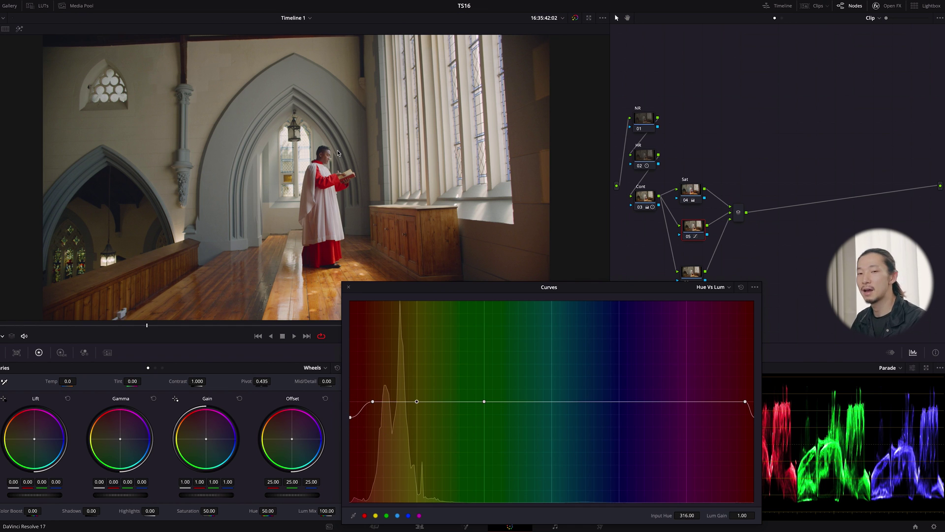
pyautogui.moveTo(373, 401)
pyautogui.mouseDown()
pyautogui.moveTo(370, 373)
pyautogui.moveTo(368, 398)
pyautogui.moveTo(370, 385)
pyautogui.moveTo(374, 392)
pyautogui.mouseUp()
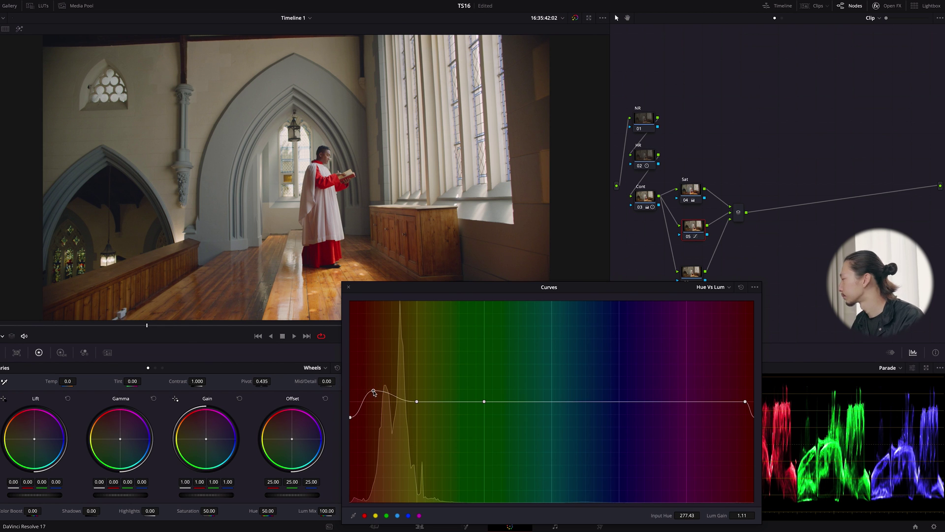
pyautogui.scroll(2, 362, 199)
pyautogui.moveTo(371, 210); pyautogui.dragTo(358, 193)
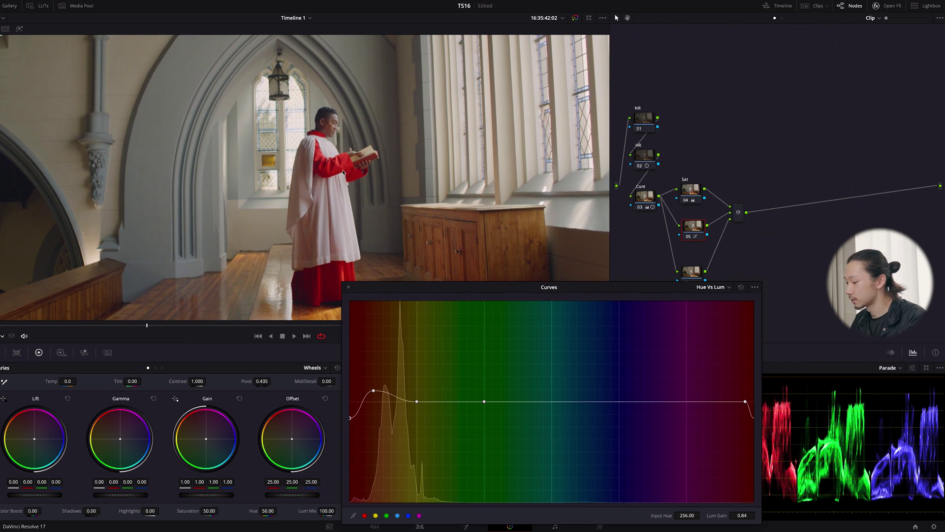
pyautogui.hotkey('ctrl', 'd')
pyautogui.hotkey('ctrl', 'd')
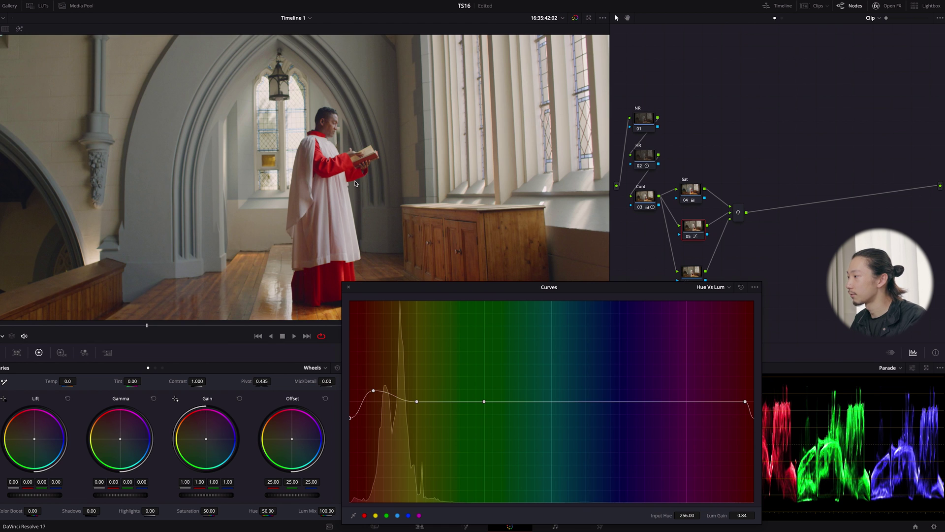
pyautogui.hotkey('ctrl', 'd')
pyautogui.hotkey('ctrl', 'd')
pyautogui.hotkey('shift', 'z')
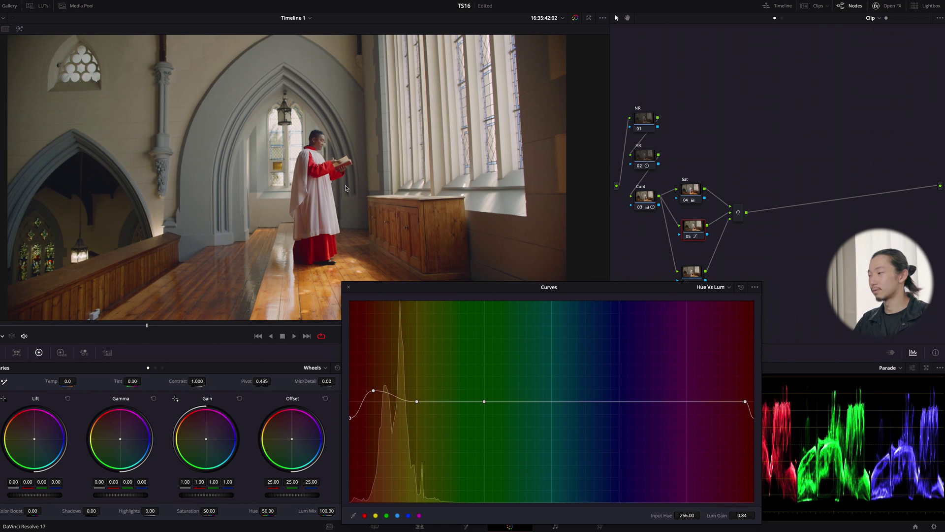
pyautogui.scroll(-1, 347, 190)
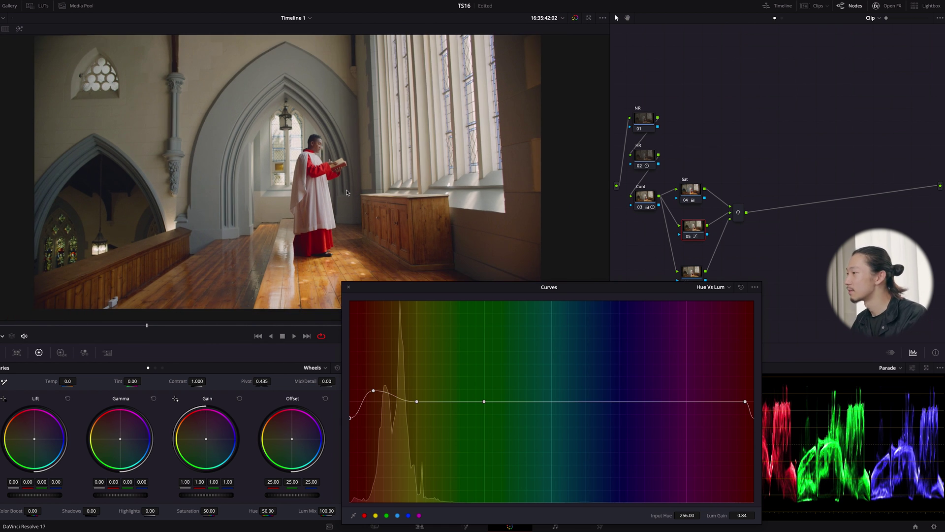
pyautogui.scroll(-1, 347, 192)
pyautogui.moveTo(472, 288); pyautogui.dragTo(491, 290)
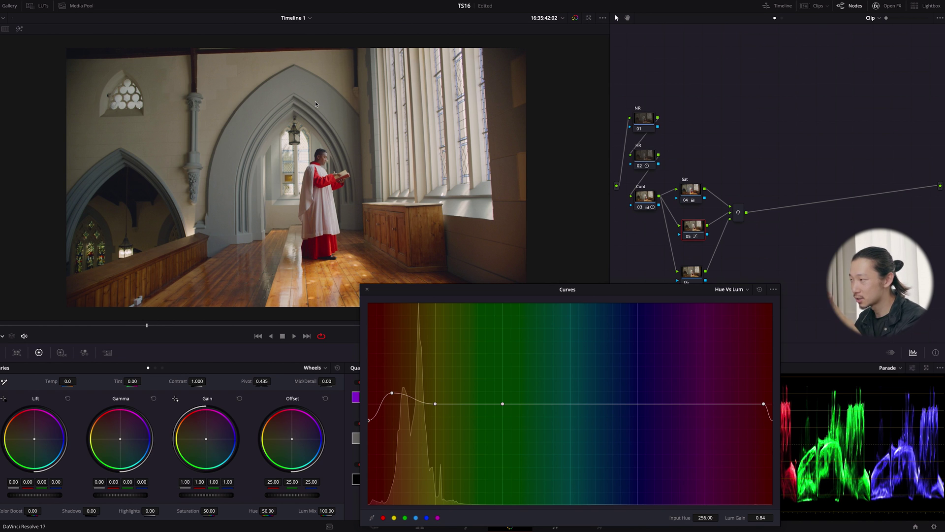
# Switch to Hue Vs Sat and pull the orange-yellow saturation down to about 0.80
pyautogui.click(731, 290)
pyautogui.click(739, 317)
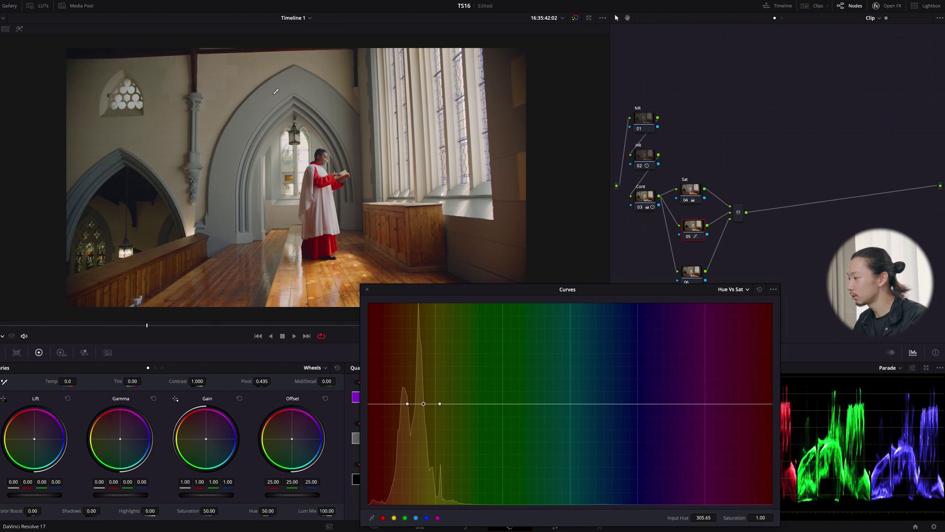
pyautogui.moveTo(423, 405)
pyautogui.mouseDown()
pyautogui.moveTo(423, 478)
pyautogui.moveTo(419, 400)
pyautogui.moveTo(422, 449)
pyautogui.moveTo(424, 423)
pyautogui.mouseUp()
pyautogui.hotkey('ctrl', 'd')
pyautogui.scroll(3, 257, 116)
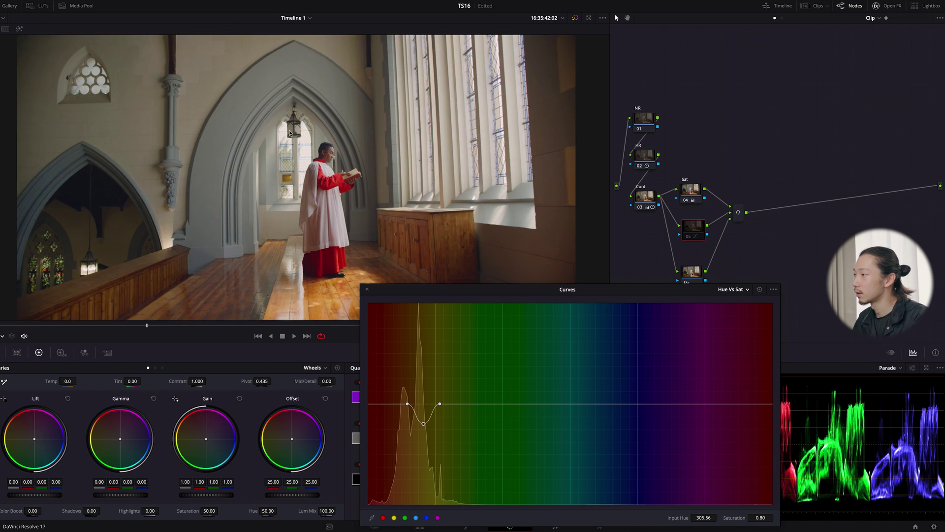
pyautogui.scroll(3, 257, 116)
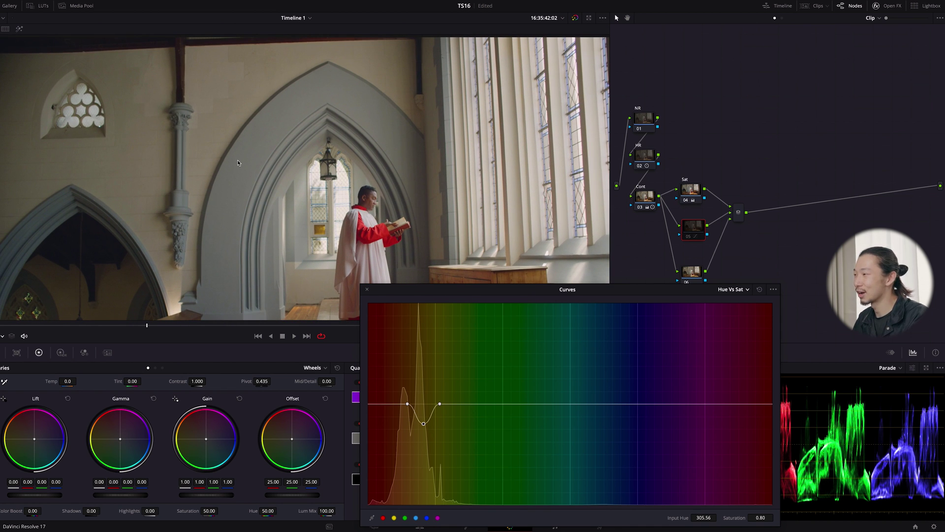
pyautogui.hotkey('ctrl', 'd')
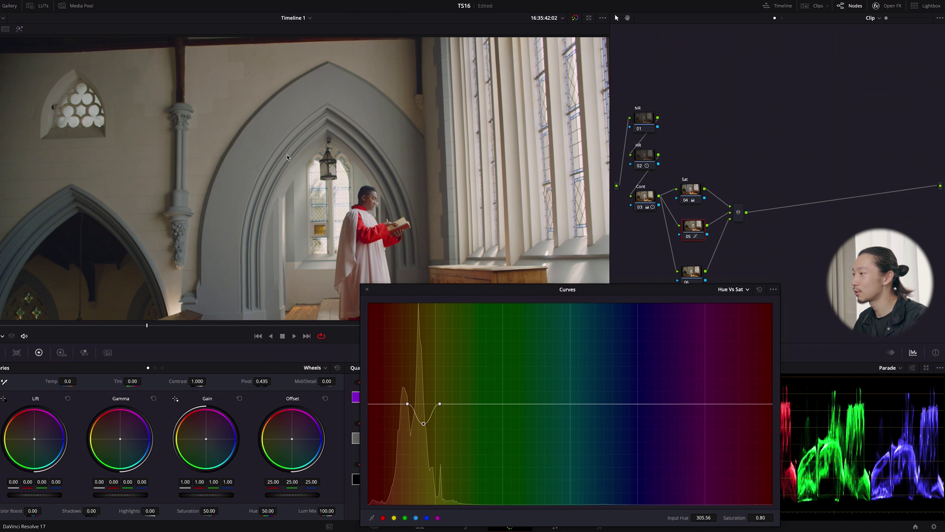
pyautogui.hotkey('ctrl', 'd')
pyautogui.hotkey('ctrl', 'd')
pyautogui.hotkey('ctrl', 'd')
pyautogui.hotkey('ctrl', 'd')
pyautogui.scroll(-2, 364, 224)
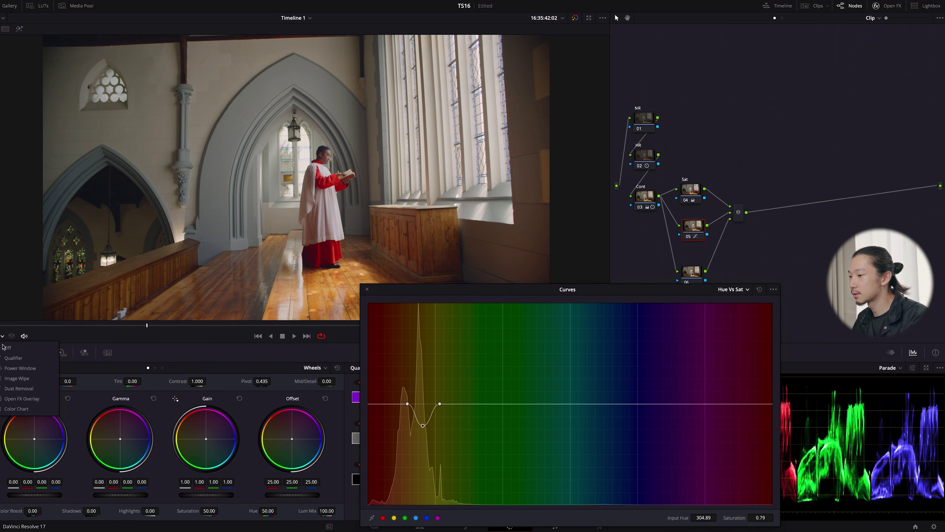
pyautogui.click(320, 174)
pyautogui.moveTo(376, 405); pyautogui.dragTo(371, 405)
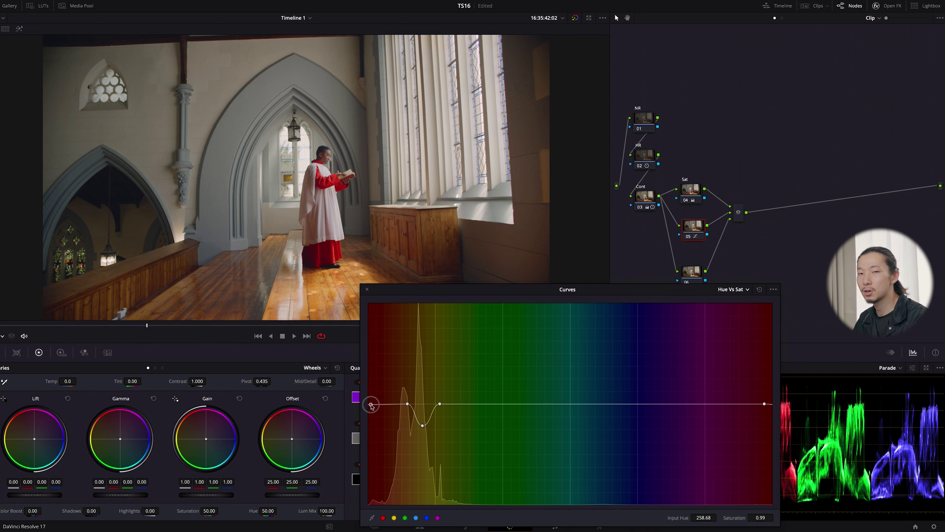
pyautogui.moveTo(372, 405); pyautogui.dragTo(371, 403)
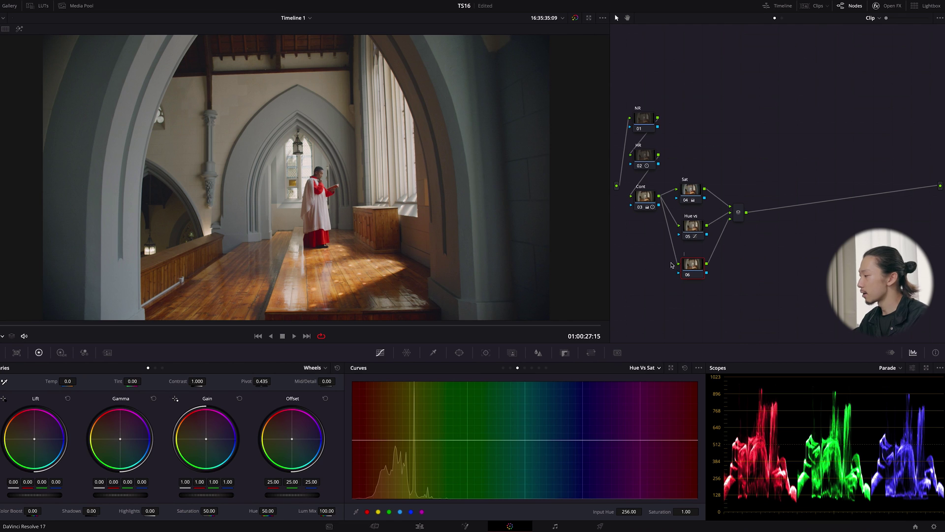
# Label node 06 'Look' and nudge it into place beneath the Hue vs node
pyautogui.moveTo(693, 266); pyautogui.dragTo(696, 266)
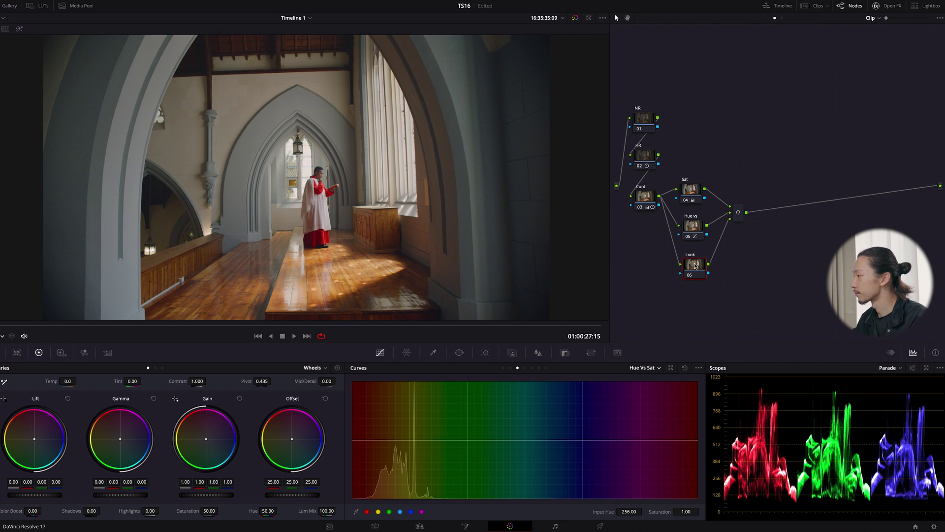
pyautogui.moveTo(696, 267); pyautogui.dragTo(693, 267)
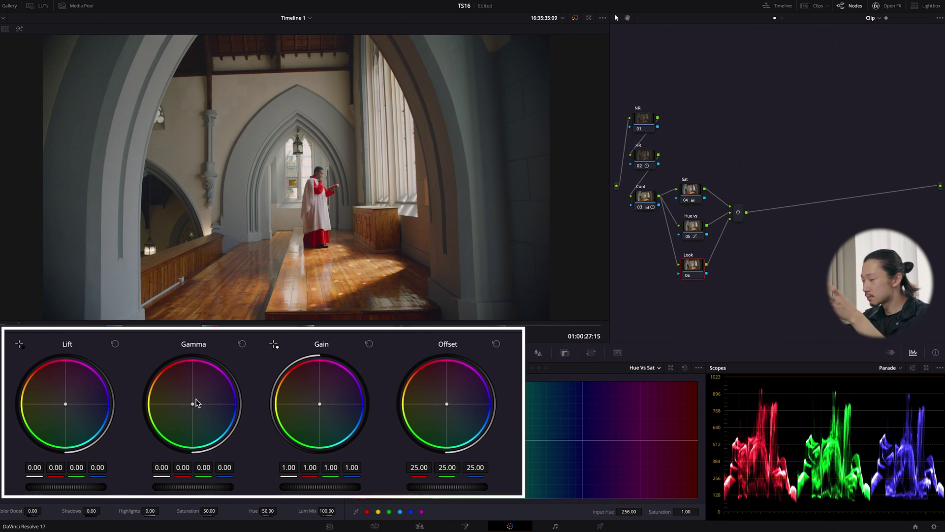
# Give the Look node a faint gamma tint and set its log shadows to -0.09, 0.02, 0.04
pyautogui.moveTo(196, 400); pyautogui.dragTo(182, 386)
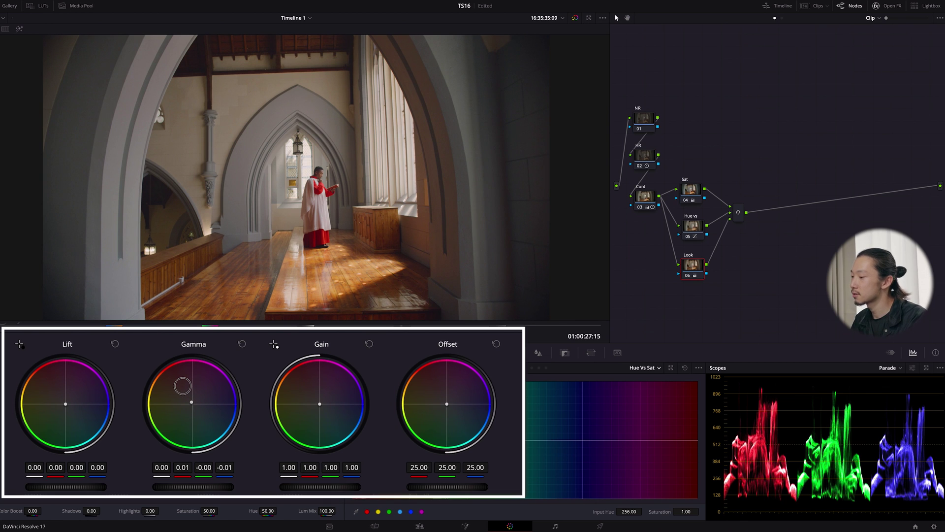
pyautogui.click(162, 368)
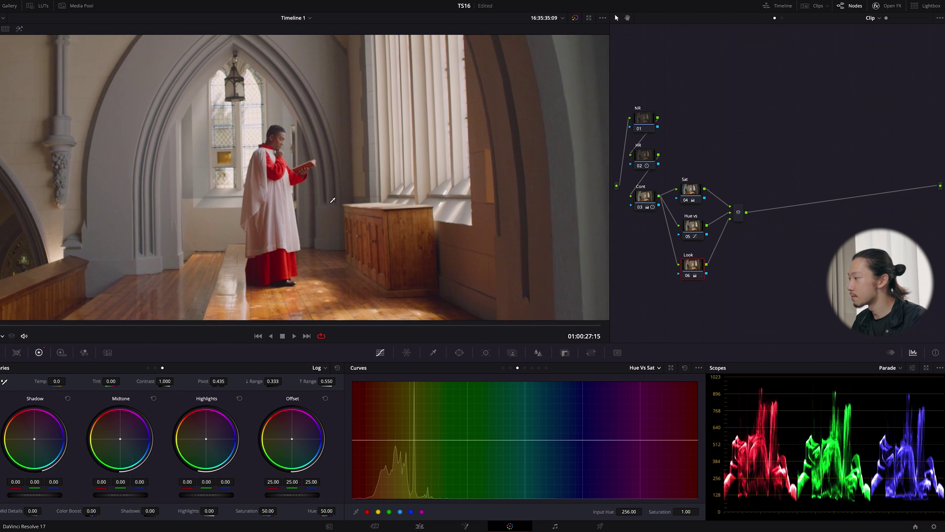
pyautogui.click(440, 247)
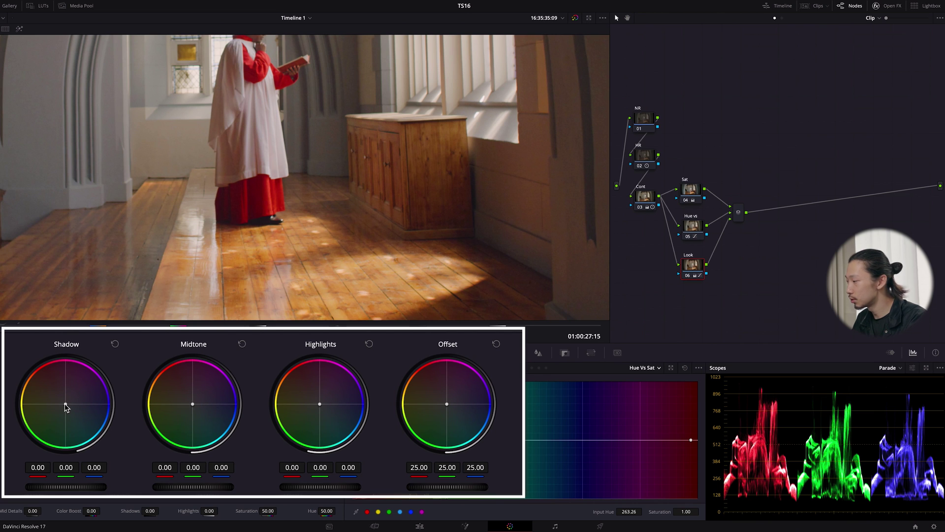
pyautogui.moveTo(66, 407); pyautogui.dragTo(78, 423)
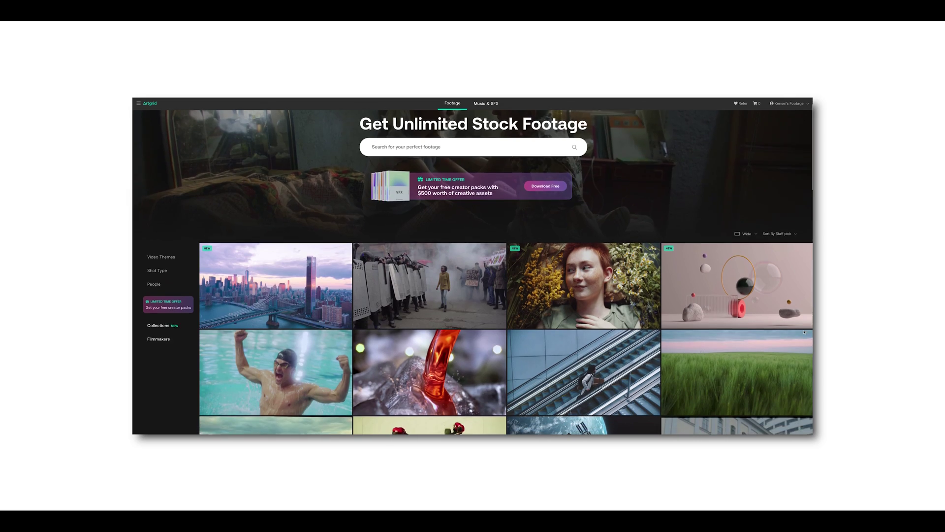
# Scroll Artgrid's footage library, open the singer clip's detail page and move to the next clip
pyautogui.scroll(-2, 804, 332)
pyautogui.scroll(-3, 804, 332)
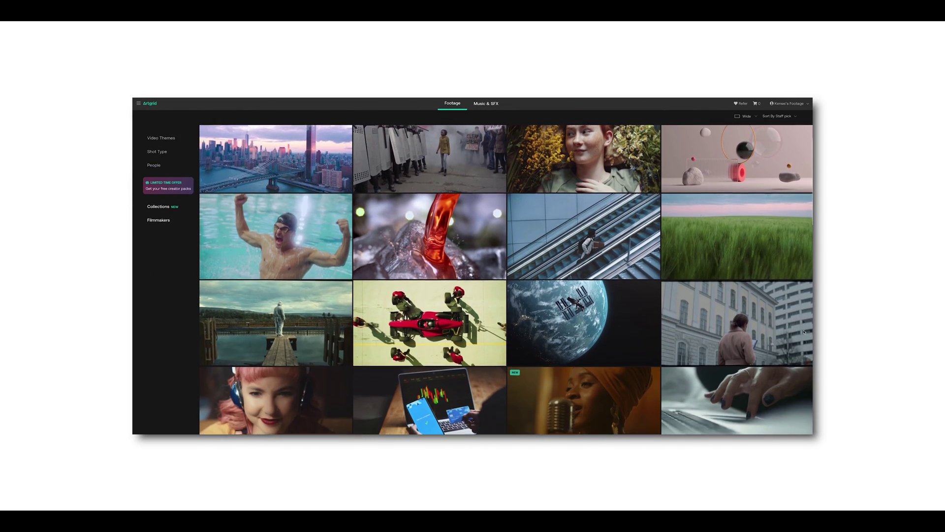
pyautogui.click(655, 354)
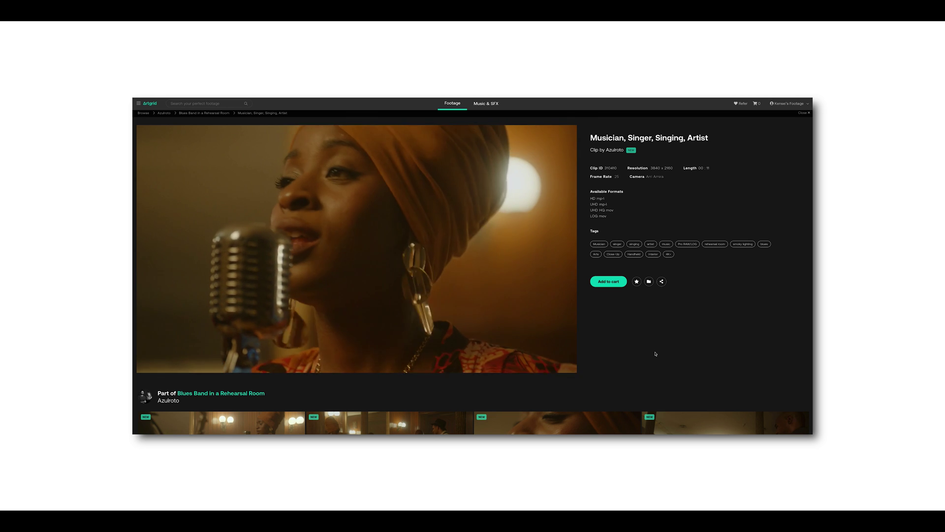
pyautogui.press('Right')
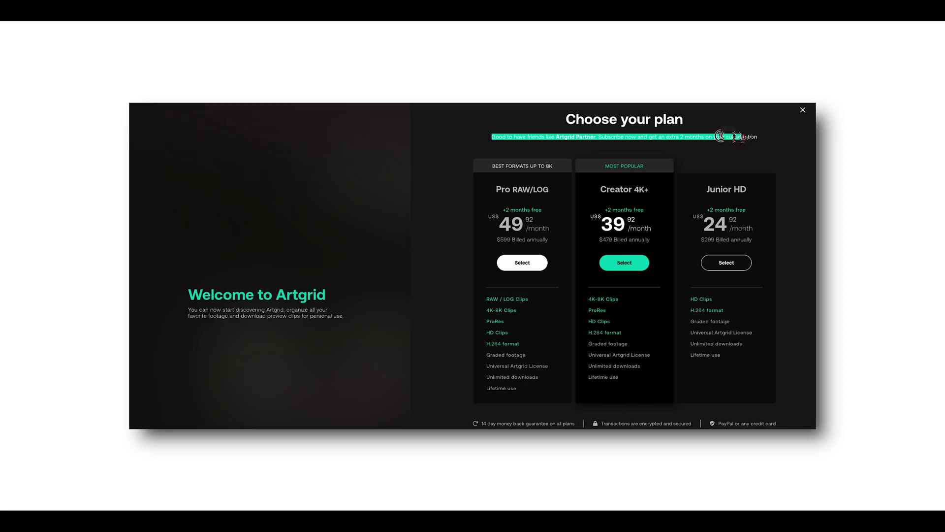
pyautogui.moveTo(738, 137); pyautogui.dragTo(791, 177)
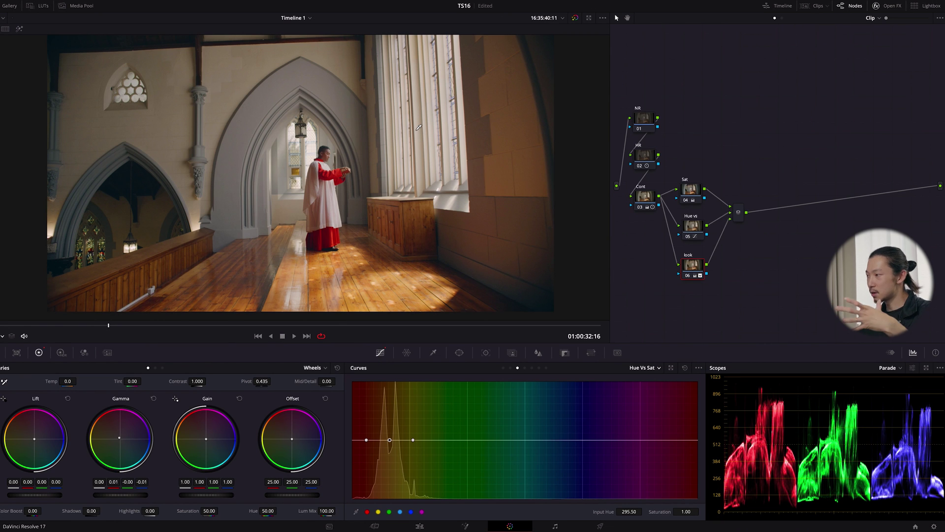
# On node 02 HR, isolate the HDR Highlight zone and lower its Min Range to -0.62
pyautogui.click(646, 158)
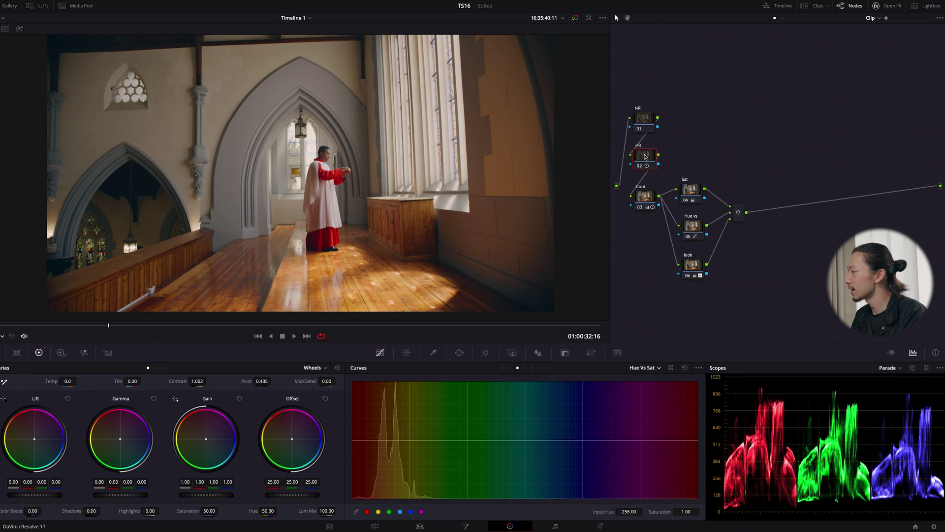
pyautogui.click(61, 353)
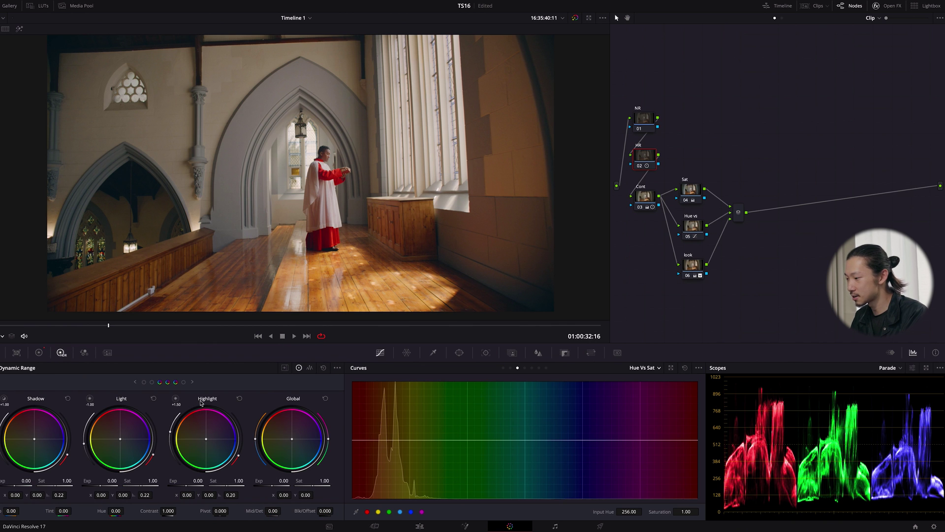
pyautogui.click(297, 368)
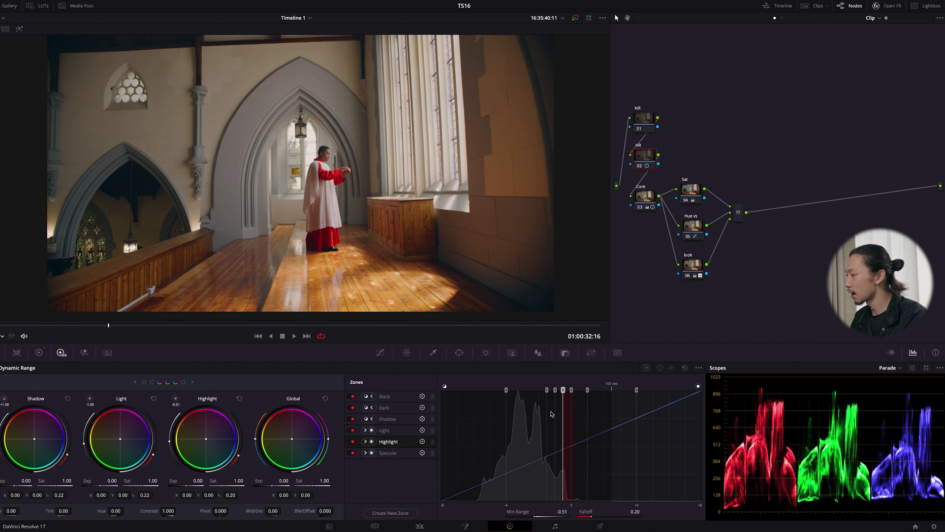
pyautogui.hotkey('shift', 'h')
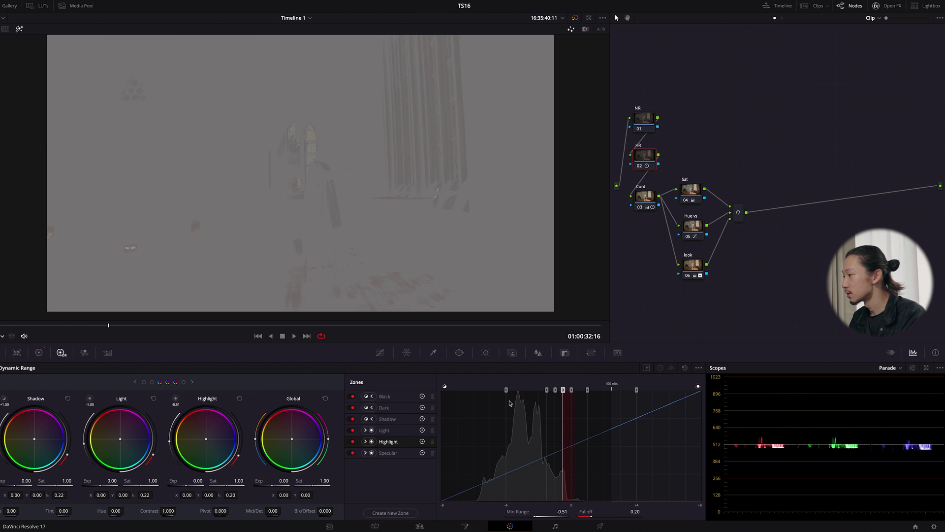
pyautogui.moveTo(564, 390)
pyautogui.mouseDown()
pyautogui.moveTo(553, 390)
pyautogui.moveTo(565, 391)
pyautogui.mouseUp()
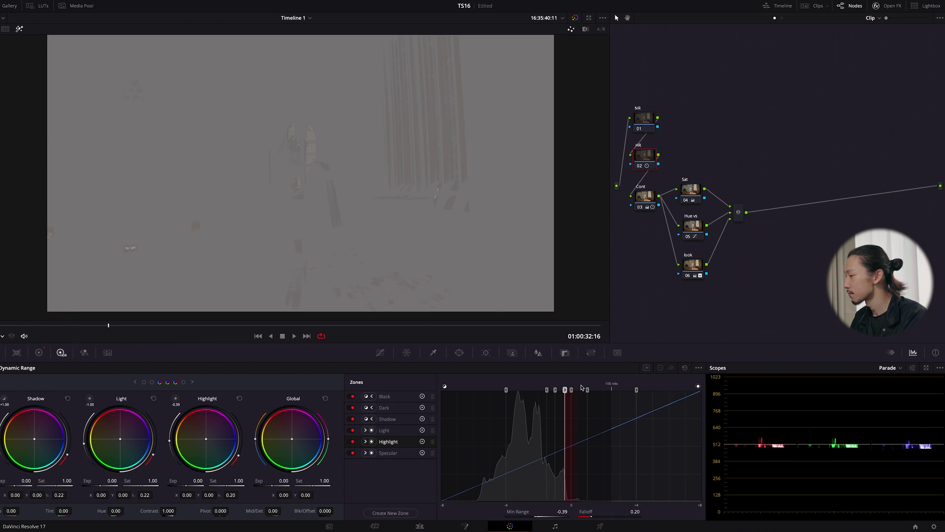
pyautogui.moveTo(565, 390); pyautogui.dragTo(564, 390)
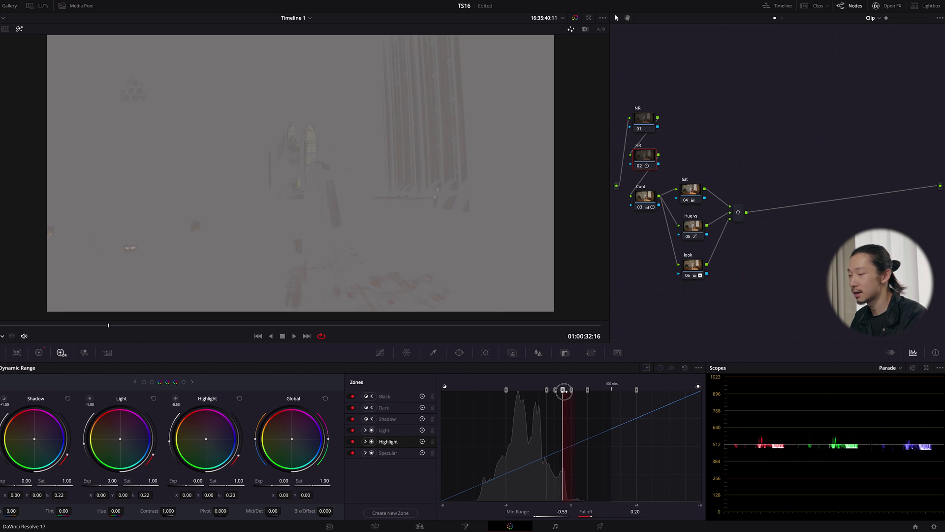
pyautogui.moveTo(564, 390); pyautogui.dragTo(561, 390)
# Set Highlight exposure to 2.03, bring it down to 0.35, and compare node 02 off and on
pyautogui.doubleClick(290, 471)
pyautogui.write('2.03')
pyautogui.press('Return')
pyautogui.moveTo(289, 472); pyautogui.dragTo(290, 472)
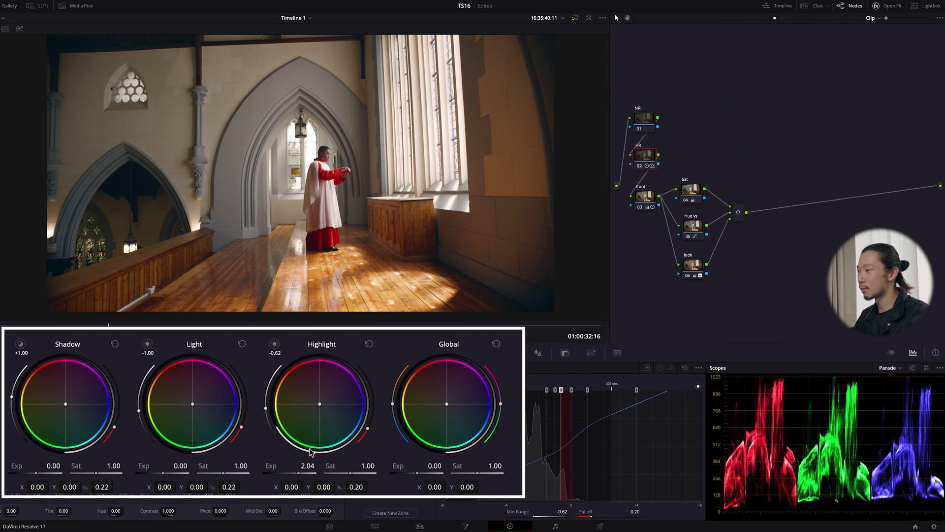
pyautogui.moveTo(296, 474); pyautogui.dragTo(370, 468)
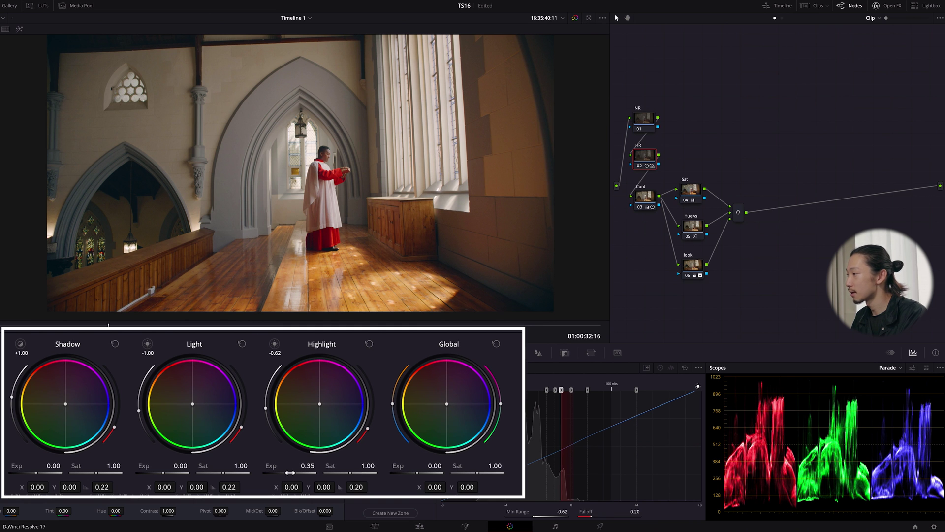
pyautogui.hotkey('ctrl', 'd')
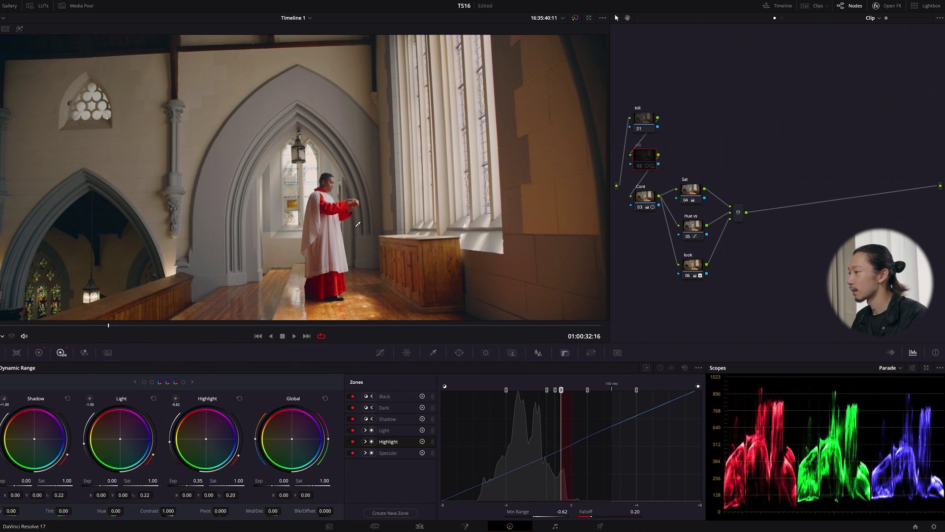
pyautogui.hotkey('ctrl', 'd')
pyautogui.hotkey('ctrl', 'd')
pyautogui.hotkey('ctrl', 'd')
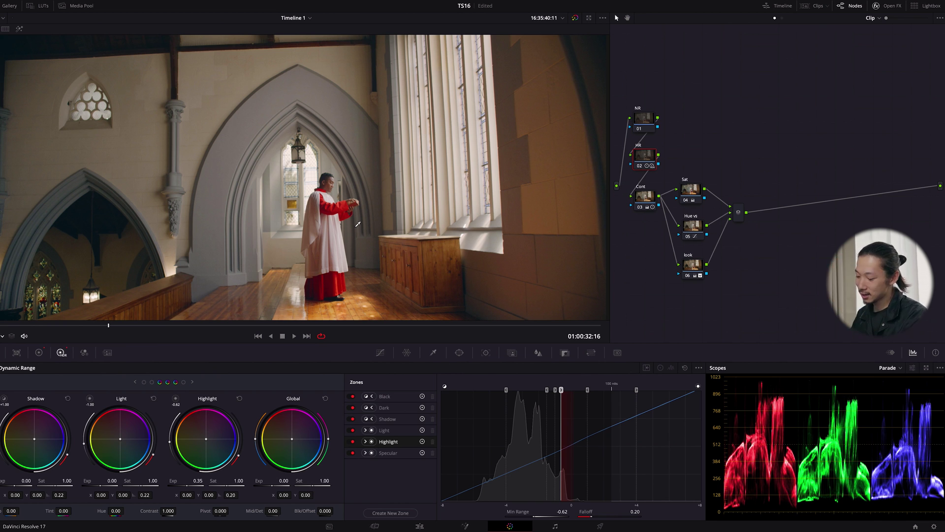
pyautogui.hotkey('shift', 'z')
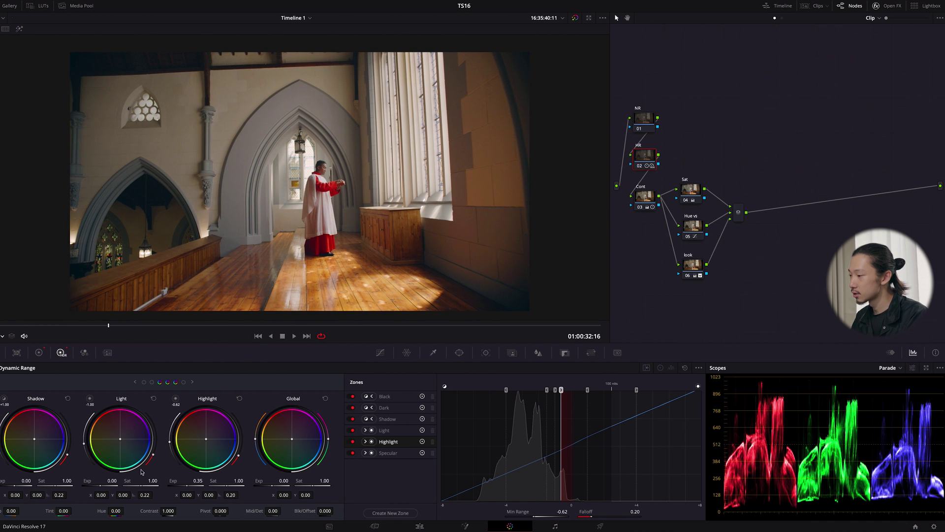
pyautogui.click(39, 353)
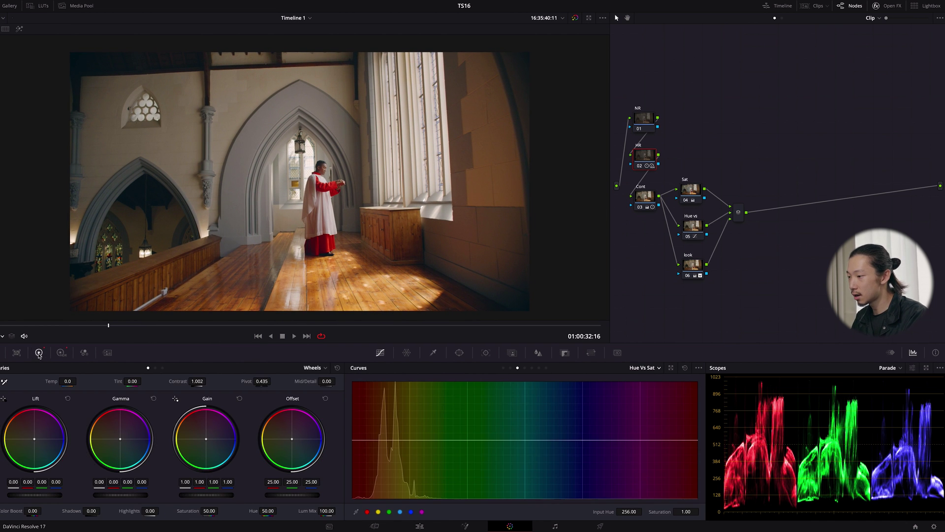
# Switch to Log wheels and push the Highlights balance cooler and warmer, then back to neutral
pyautogui.click(163, 368)
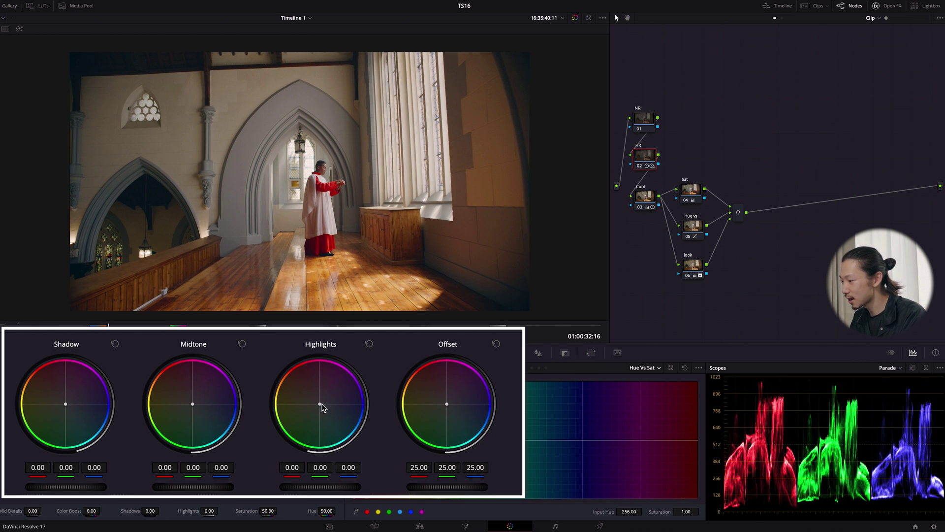
pyautogui.moveTo(320, 404); pyautogui.dragTo(323, 408)
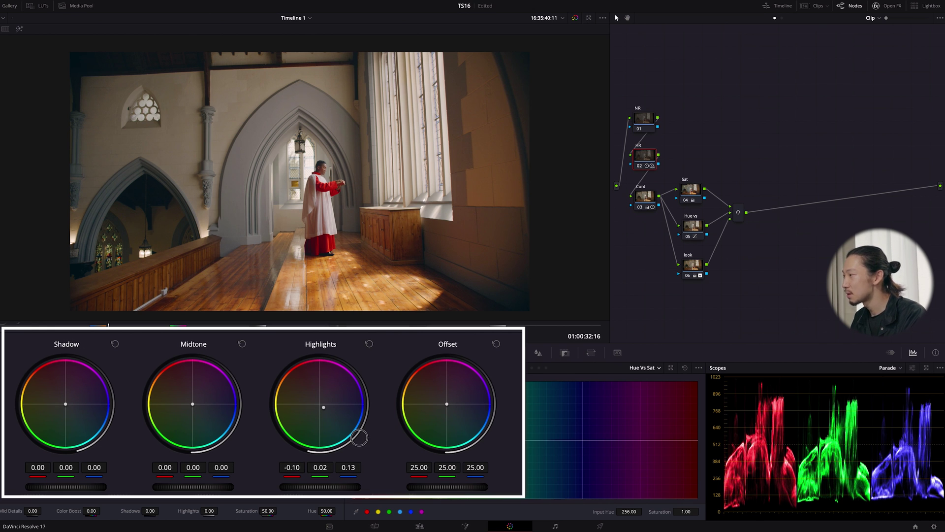
pyautogui.moveTo(358, 437); pyautogui.dragTo(156, 394)
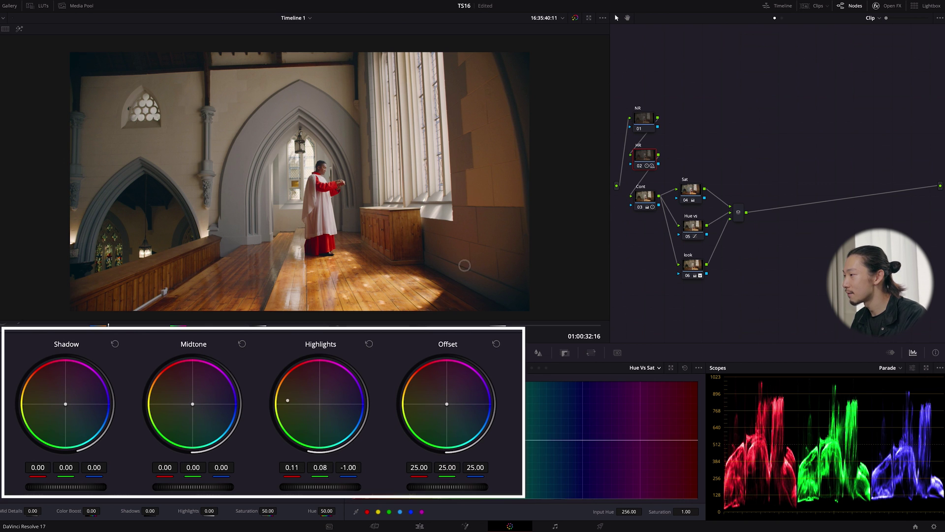
pyautogui.moveTo(453, 170); pyautogui.dragTo(521, 166)
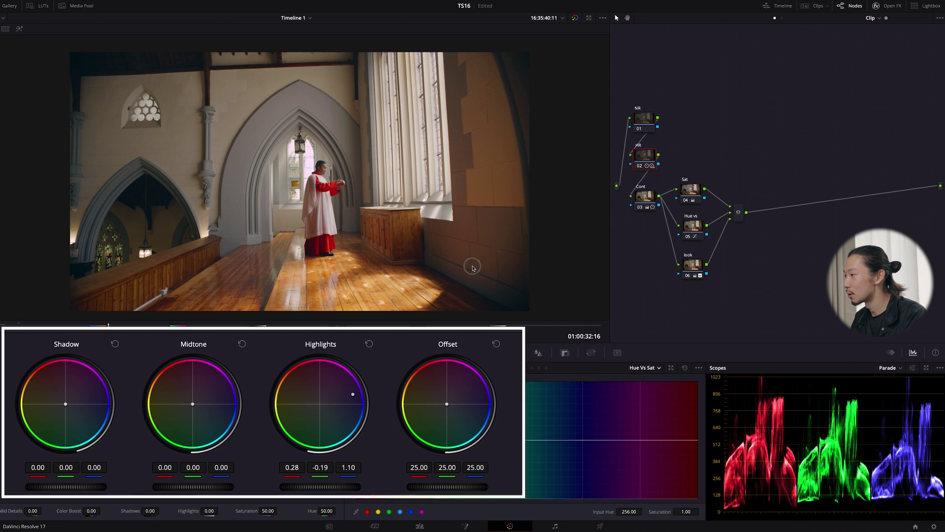
pyautogui.moveTo(475, 267)
pyautogui.mouseDown()
pyautogui.moveTo(303, 356)
pyautogui.moveTo(459, 266)
pyautogui.mouseUp()
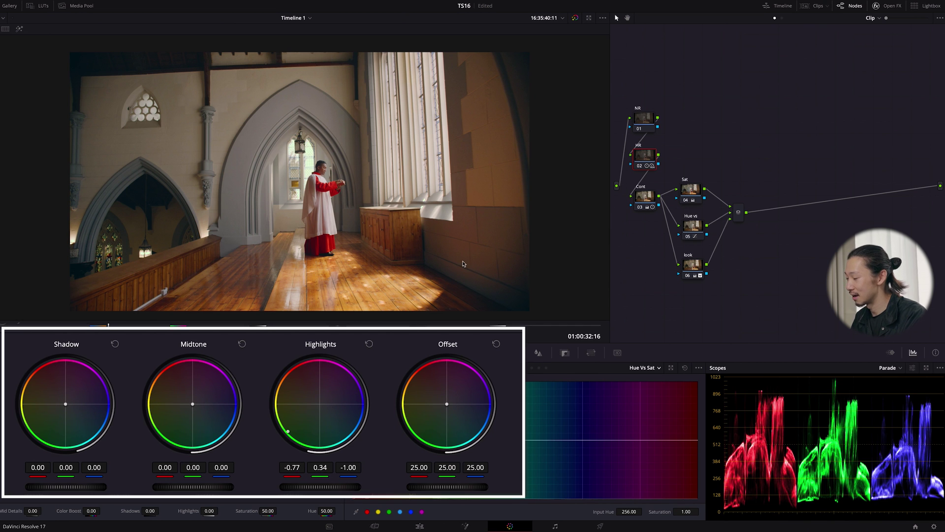
pyautogui.moveTo(296, 428); pyautogui.dragTo(363, 462)
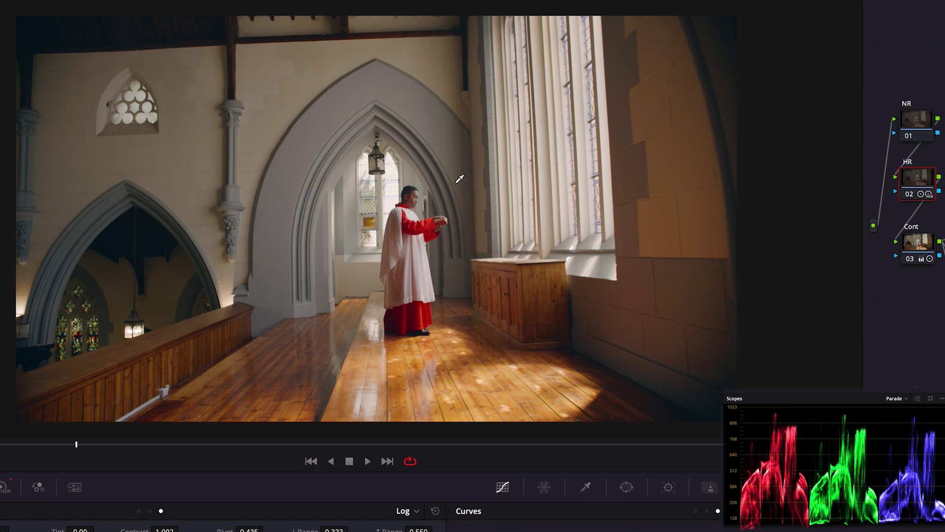
# Add a serial node after the mixer and draw a five-point polygon window around the choirboy
pyautogui.hotkey('ctrl', 'd')
pyautogui.hotkey('ctrl', 'd')
pyautogui.hotkey('ctrl', 'd')
pyautogui.hotkey('ctrl', 'd')
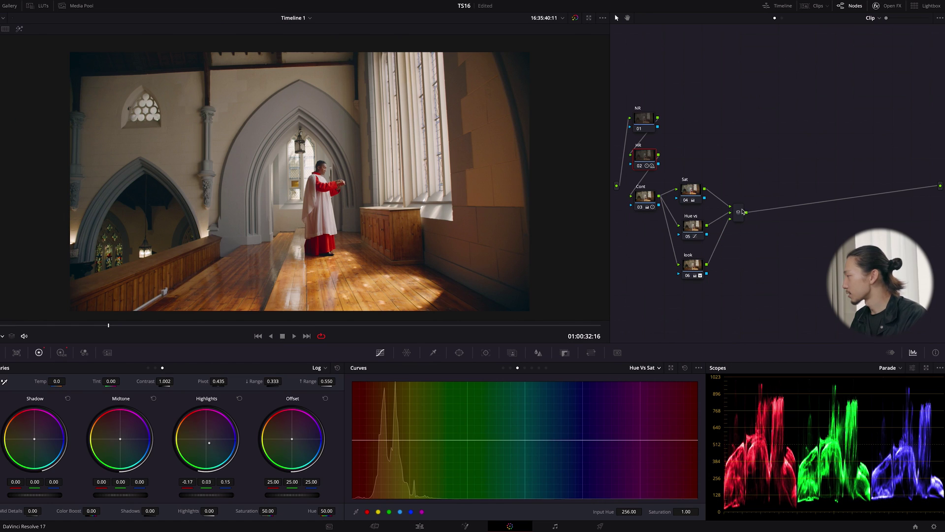
pyautogui.click(739, 214)
pyautogui.hotkey('alt', 's')
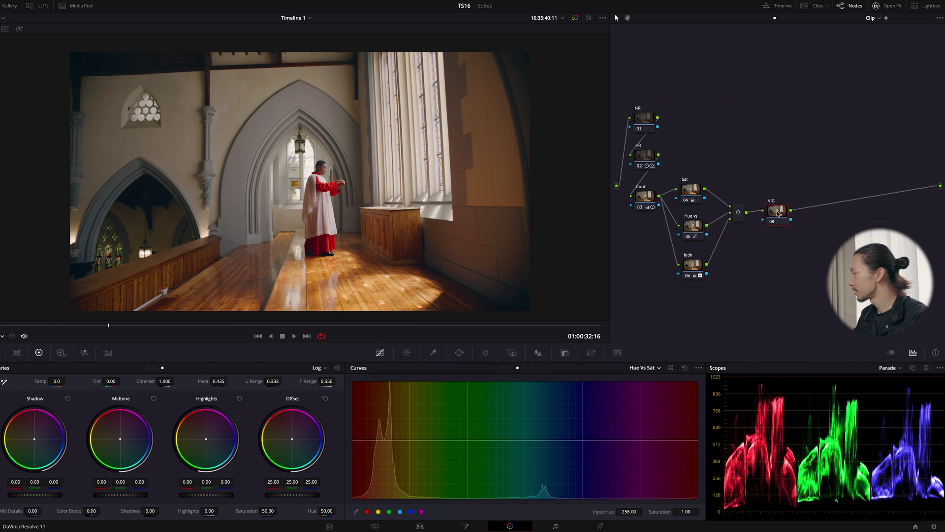
pyautogui.click(459, 353)
pyautogui.click(362, 463)
pyautogui.scroll(-3, 373, 200)
pyautogui.click(389, 53)
pyautogui.click(59, 205)
pyautogui.click(84, 297)
pyautogui.click(178, 319)
pyautogui.click(347, 315)
pyautogui.click(388, 53)
# Reposition the polygon window's top and left points to fit the framing
pyautogui.moveTo(388, 53); pyautogui.dragTo(481, 38)
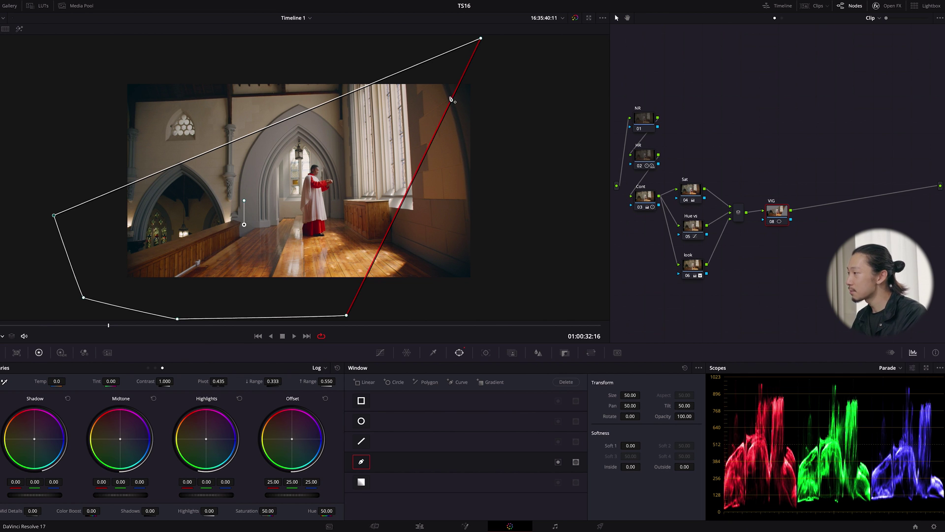
pyautogui.moveTo(481, 39); pyautogui.dragTo(460, 45)
pyautogui.moveTo(54, 215); pyautogui.dragTo(48, 242)
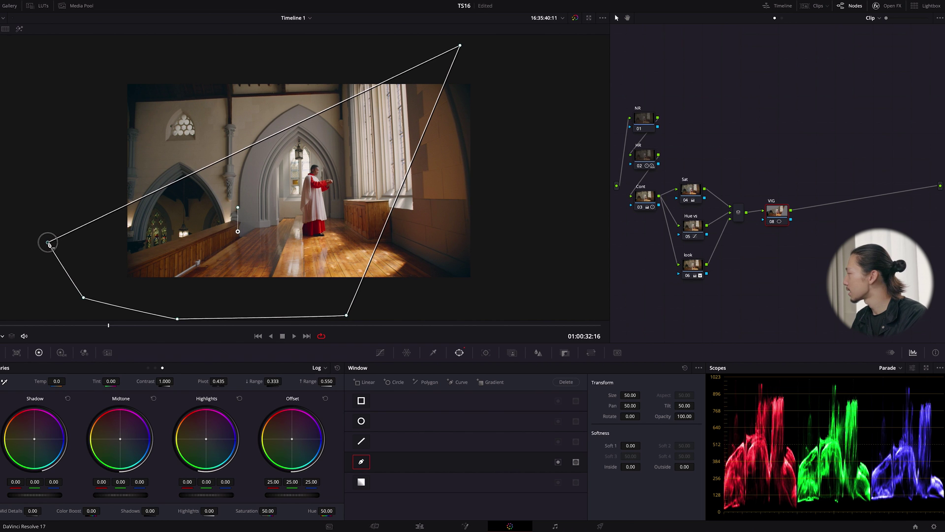
pyautogui.press('space')
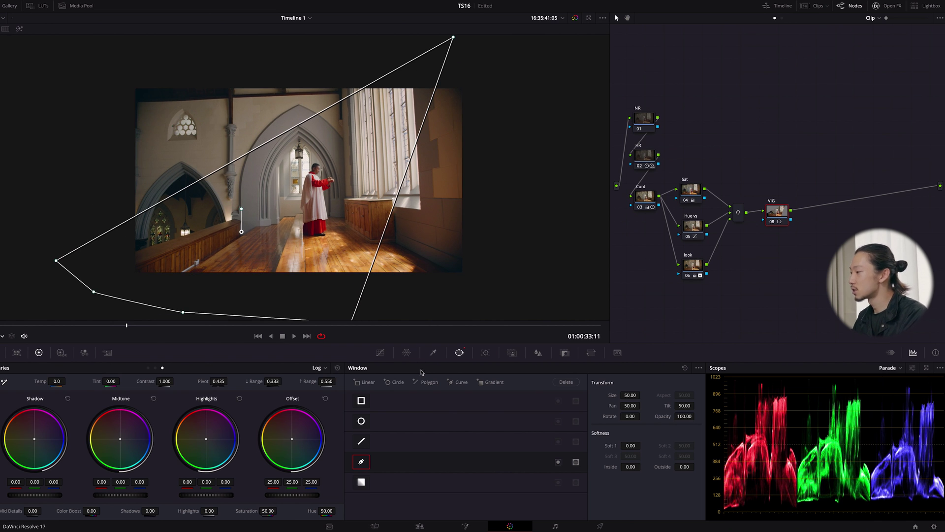
# Try brightening with the Custom curve, reset it, and switch the polygon window on
pyautogui.click(381, 353)
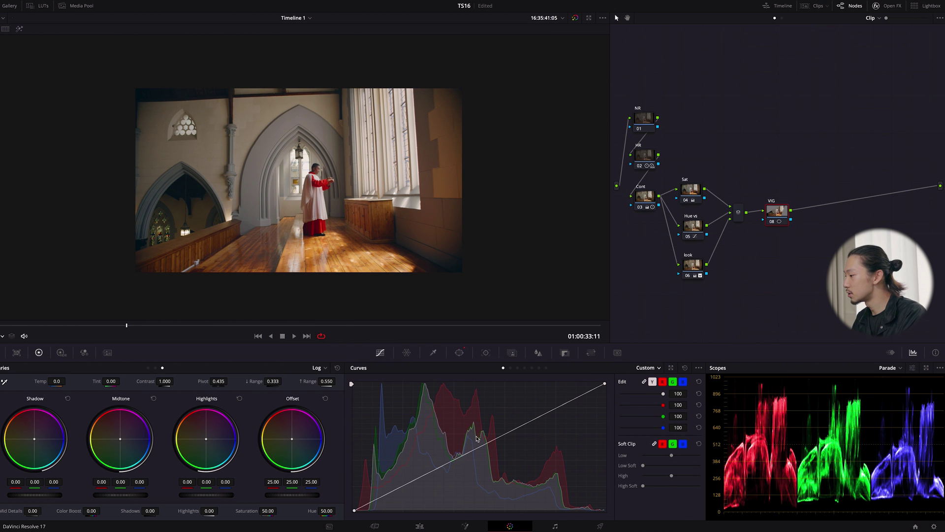
pyautogui.moveTo(468, 456); pyautogui.dragTo(462, 432)
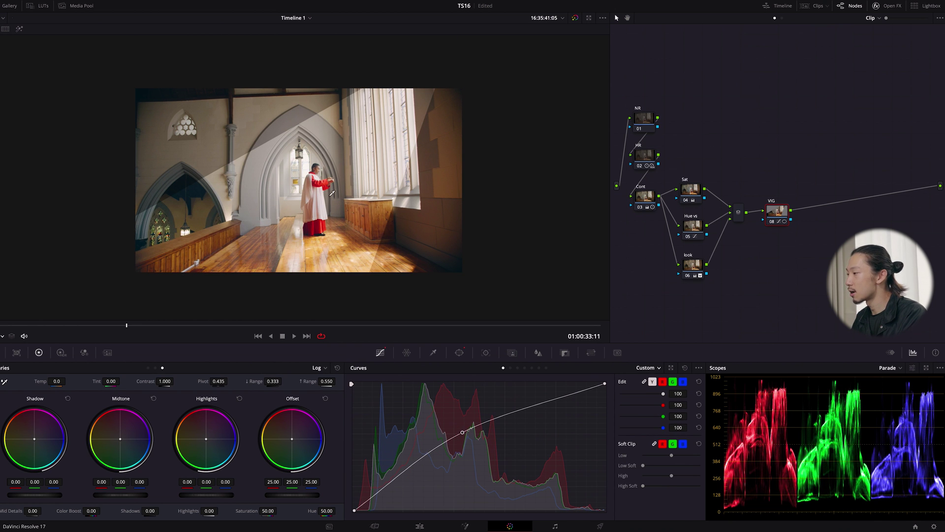
pyautogui.click(685, 368)
pyautogui.click(458, 352)
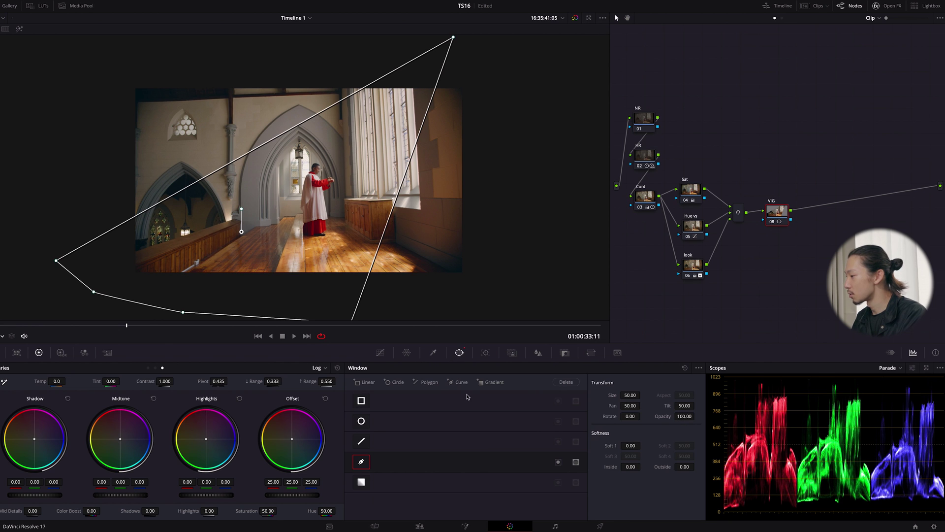
pyautogui.click(558, 461)
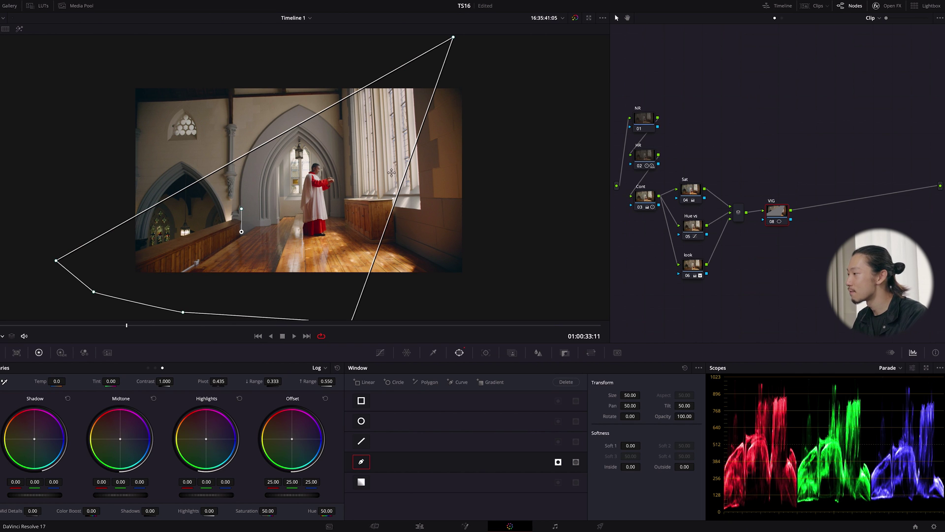
# Pull the Custom curve down to darken the edges and set window Soft 1 to 9.82
pyautogui.click(380, 353)
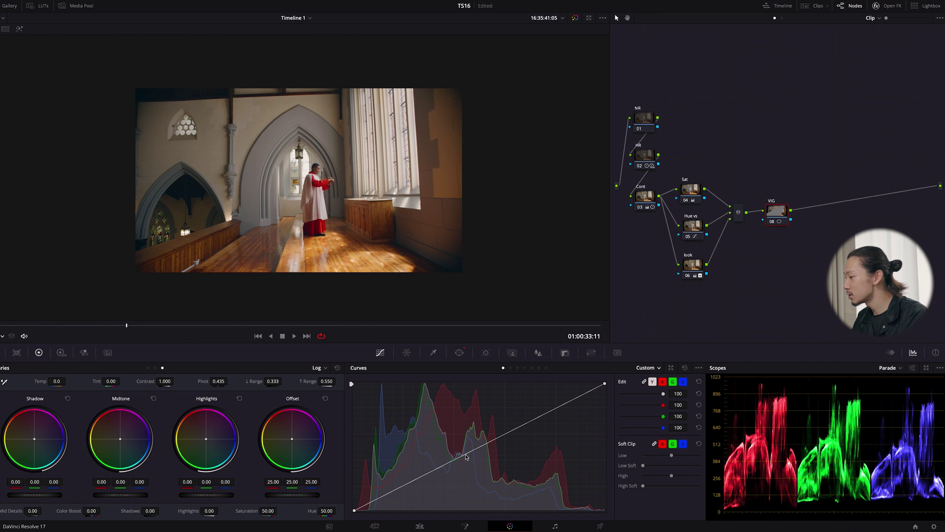
pyautogui.moveTo(466, 454); pyautogui.dragTo(464, 438)
pyautogui.click(685, 369)
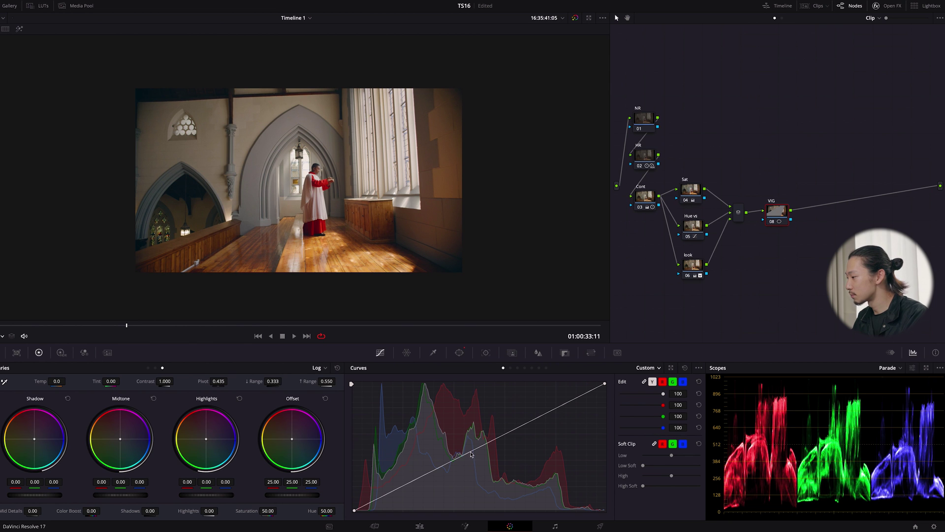
pyautogui.moveTo(474, 452); pyautogui.dragTo(473, 461)
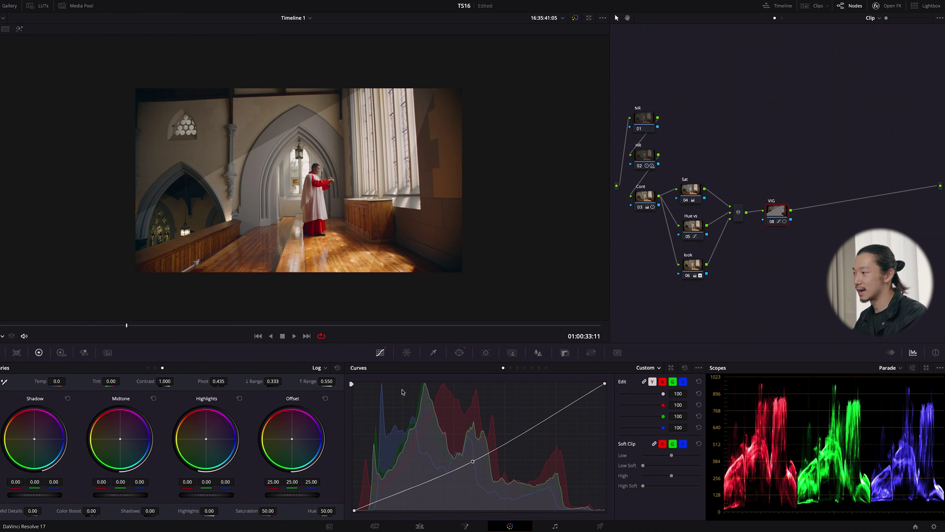
pyautogui.moveTo(473, 461); pyautogui.dragTo(472, 473)
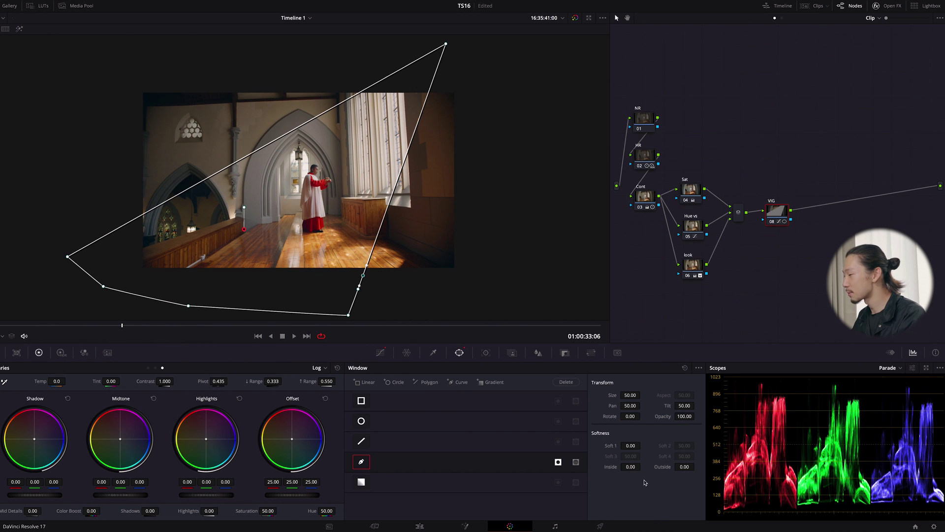
pyautogui.moveTo(630, 446); pyautogui.dragTo(825, 454)
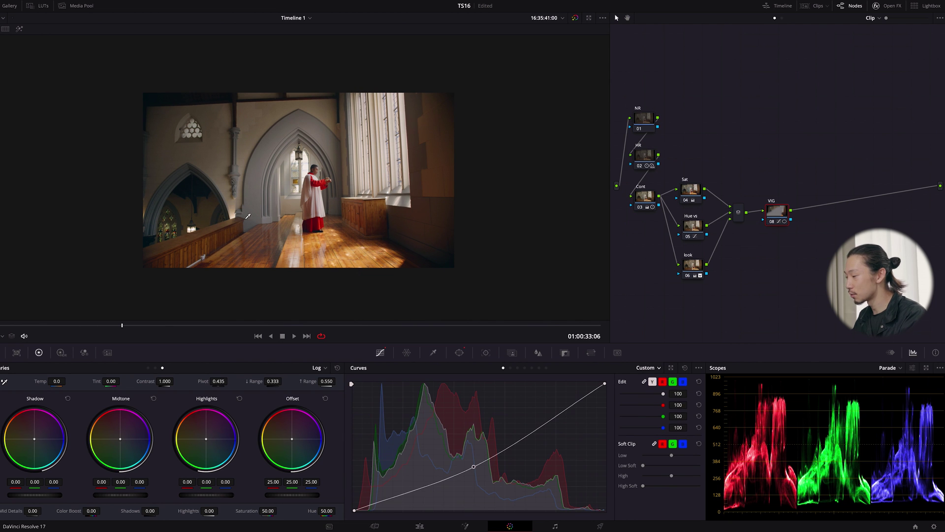
# Compare the VIG node on and off, replay the clip, and scrub to 01:00:34:19
pyautogui.hotkey('ctrl', 'd')
pyautogui.hotkey('ctrl', 'd')
pyautogui.hotkey('ctrl', 'd')
pyautogui.hotkey('ctrl', 'd')
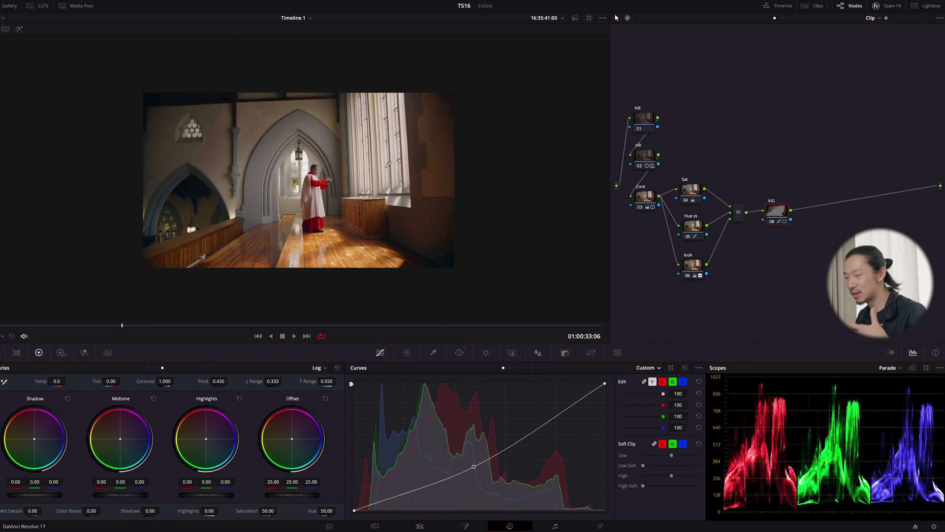
pyautogui.scroll(2, 318, 185)
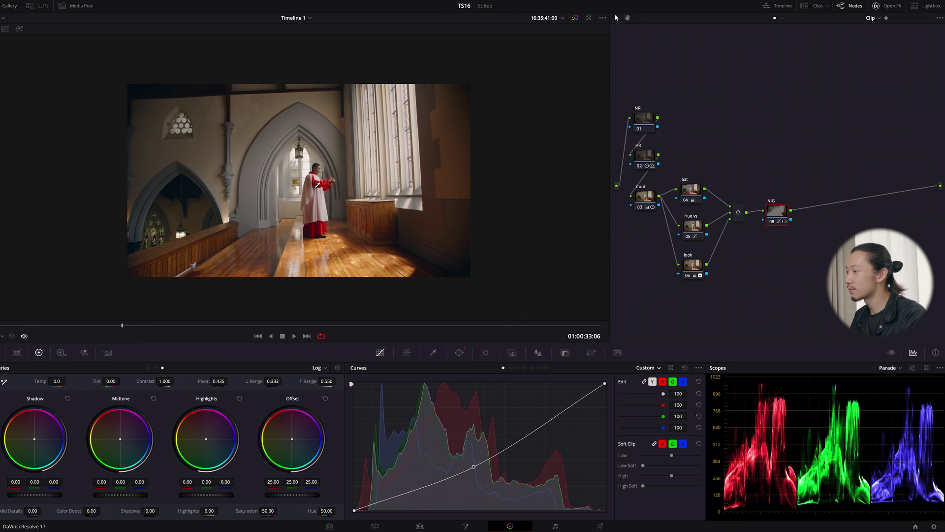
pyautogui.click(25, 325)
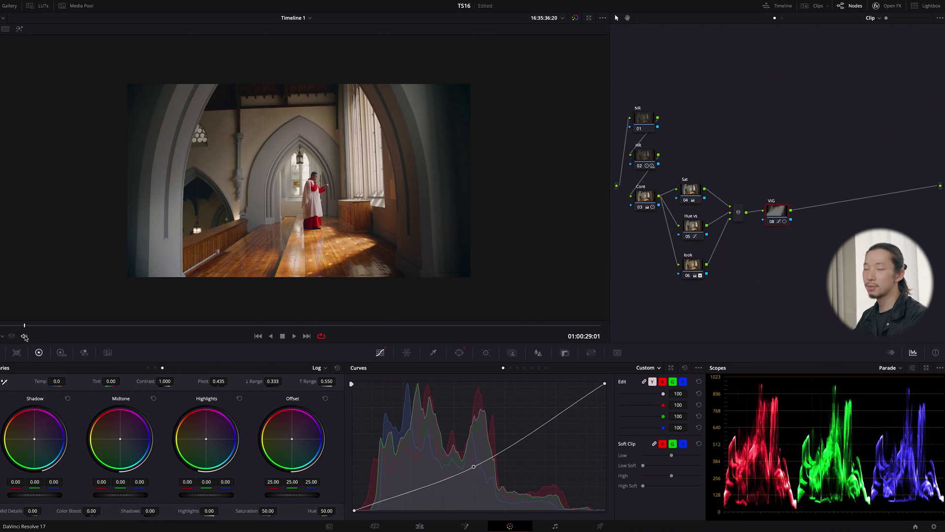
pyautogui.press('space')
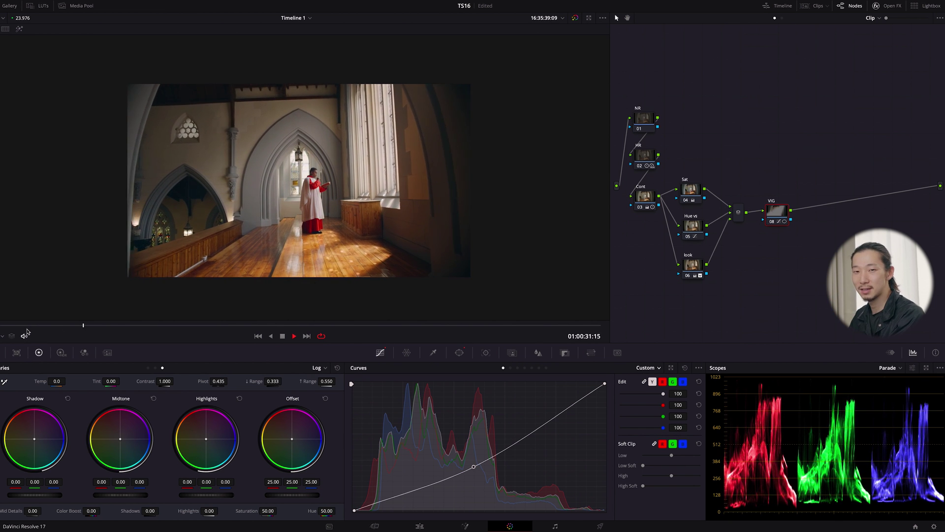
pyautogui.moveTo(179, 325); pyautogui.dragTo(157, 324)
pyautogui.click(460, 353)
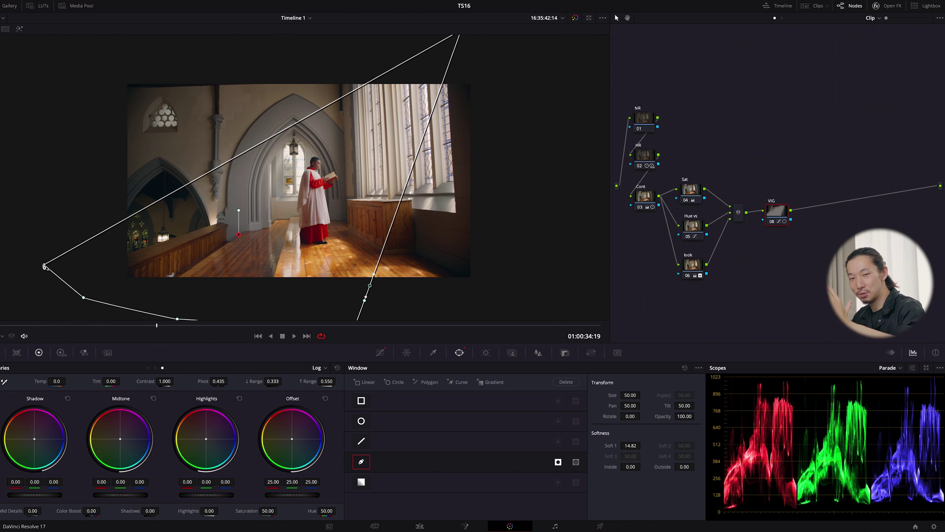
# Review the polygon vignette on later frames, return near the clip start, and bring up the Tracker
pyautogui.moveTo(58, 325); pyautogui.dragTo(190, 325)
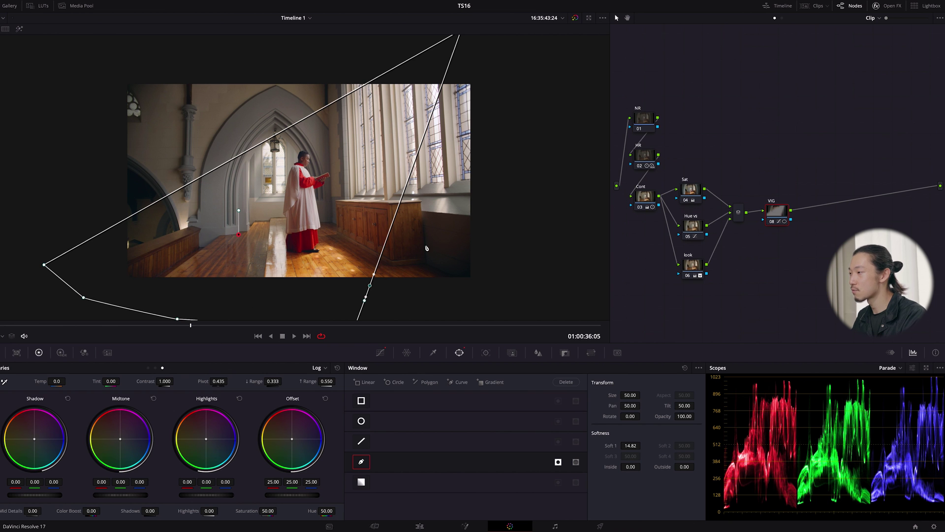
pyautogui.moveTo(189, 326); pyautogui.dragTo(305, 335)
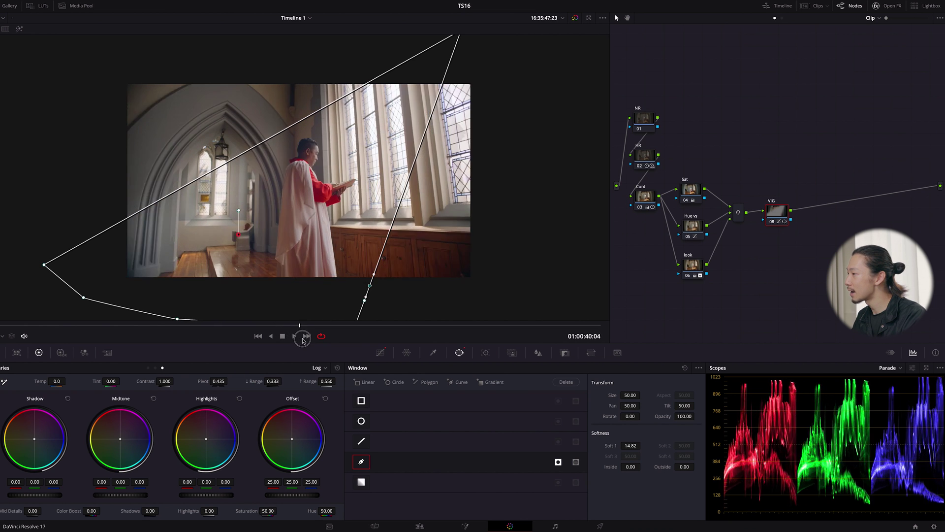
pyautogui.click(291, 341)
pyautogui.click(258, 337)
pyautogui.moveTo(162, 326); pyautogui.dragTo(4, 326)
pyautogui.click(485, 352)
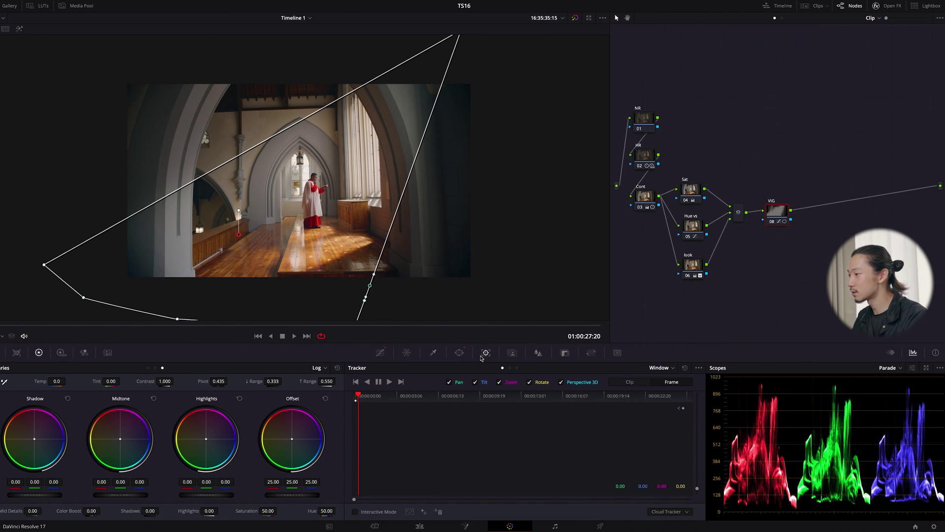
# Set the tracker to Clip mode and play the shot from its start
pyautogui.click(421, 396)
pyautogui.click(630, 382)
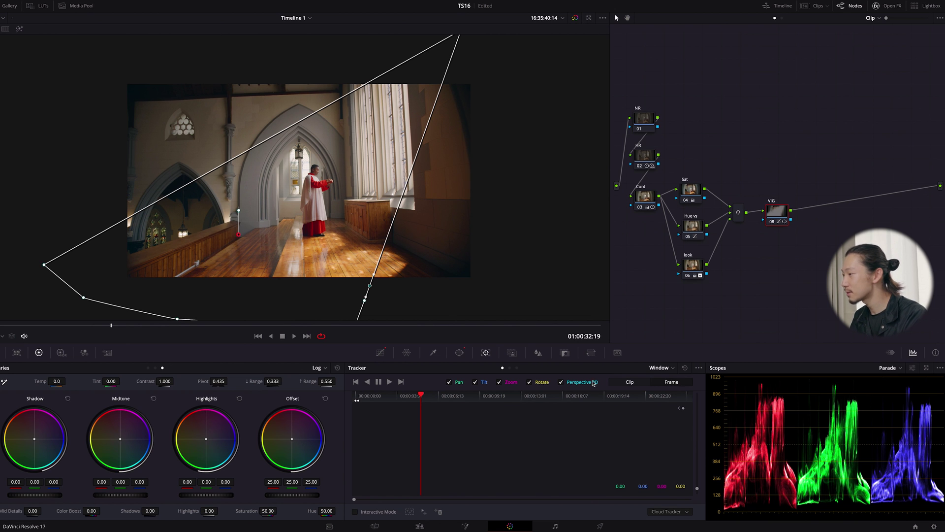
pyautogui.moveTo(114, 328); pyautogui.dragTo(141, 326)
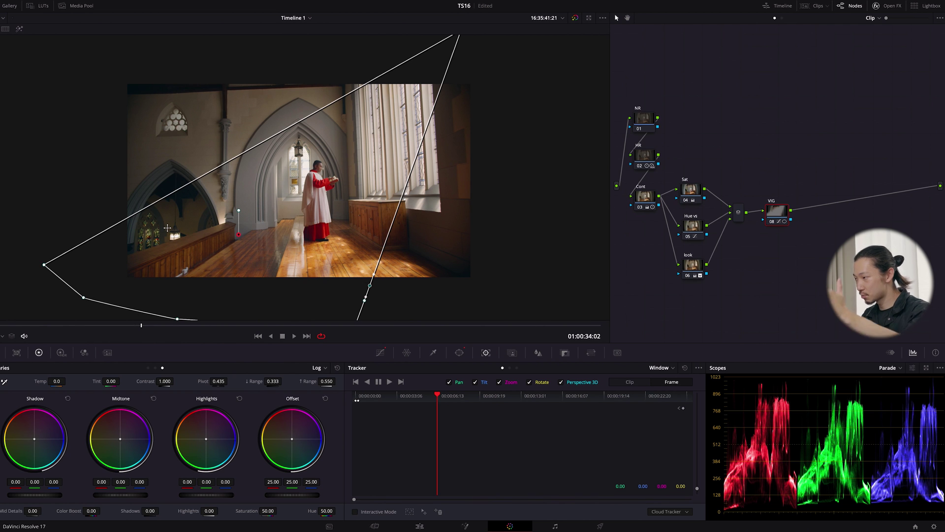
pyautogui.press('Up')
pyautogui.press('space')
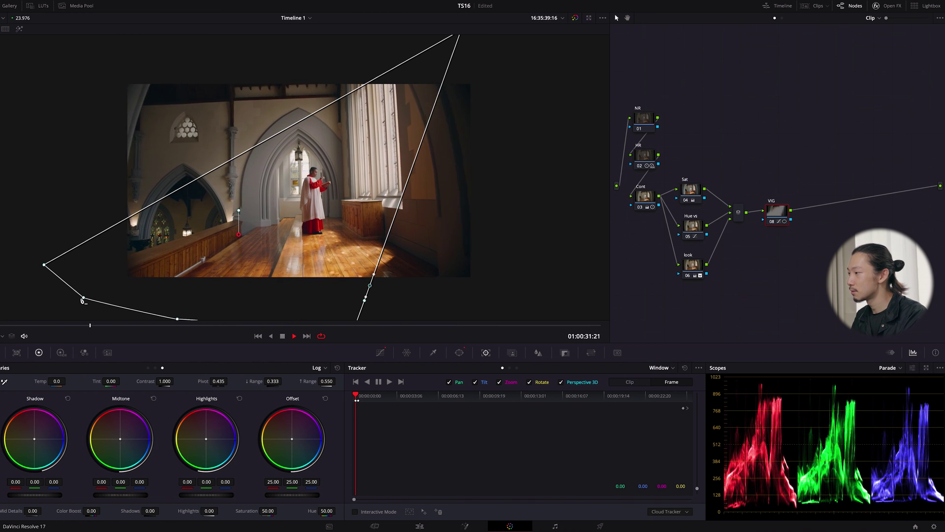
# Pause and drag the vignette's left corner up-left and lower-right corner outward to follow the camera
pyautogui.press('space')
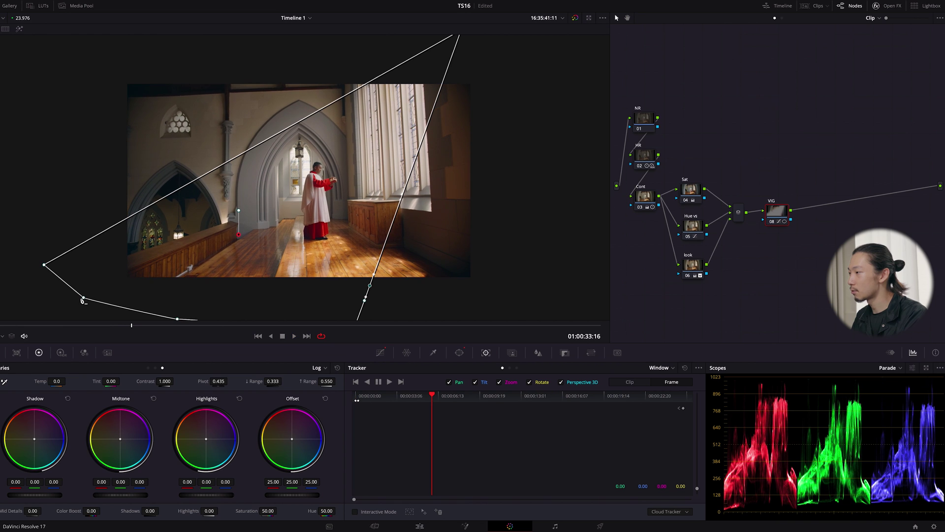
pyautogui.moveTo(45, 265); pyautogui.dragTo(37, 255)
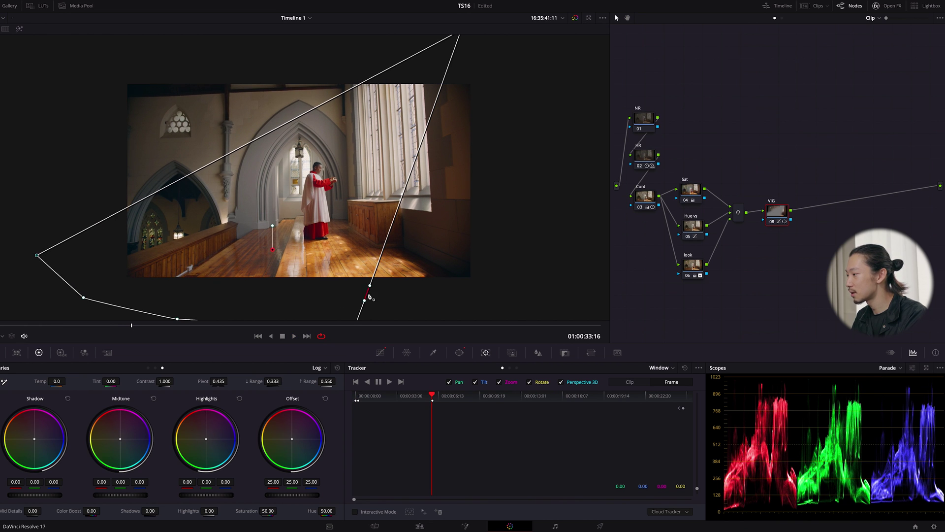
pyautogui.moveTo(371, 287)
pyautogui.mouseDown()
pyautogui.moveTo(380, 290)
pyautogui.moveTo(366, 304)
pyautogui.mouseUp()
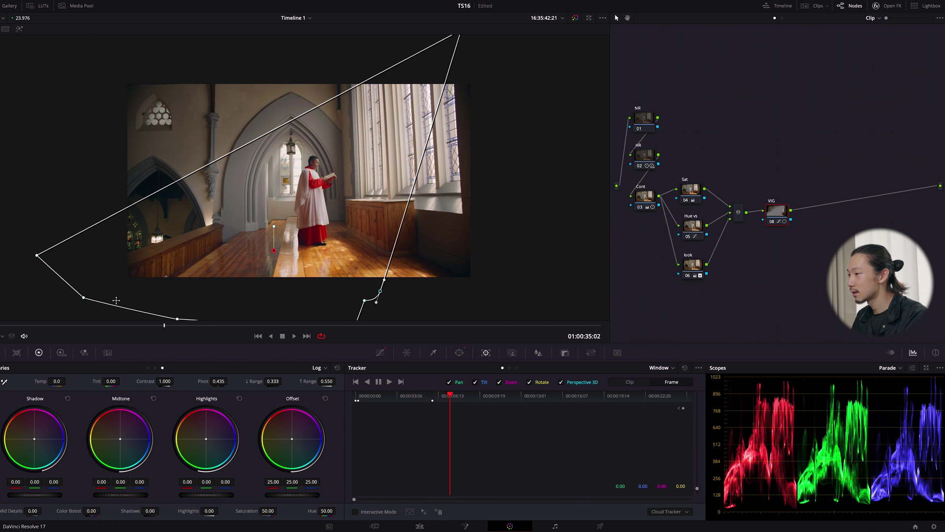
pyautogui.moveTo(37, 256); pyautogui.dragTo(29, 232)
pyautogui.moveTo(381, 293); pyautogui.dragTo(401, 305)
pyautogui.press('space')
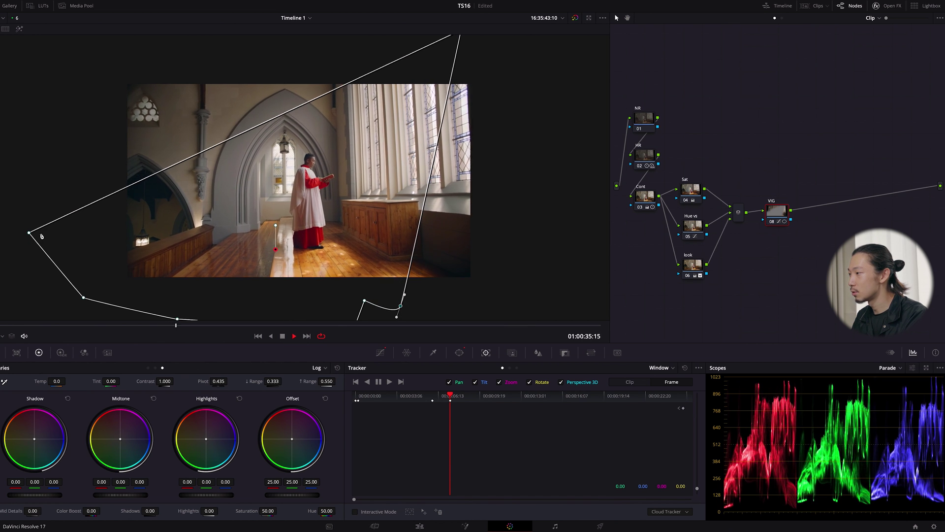
pyautogui.press('space')
pyautogui.moveTo(29, 232); pyautogui.dragTo(14, 203)
pyautogui.moveTo(401, 306); pyautogui.dragTo(432, 311)
# Keyframe further from 01:00:38:01, pushing the left corner to the frame edge and right corners rightward
pyautogui.press('space')
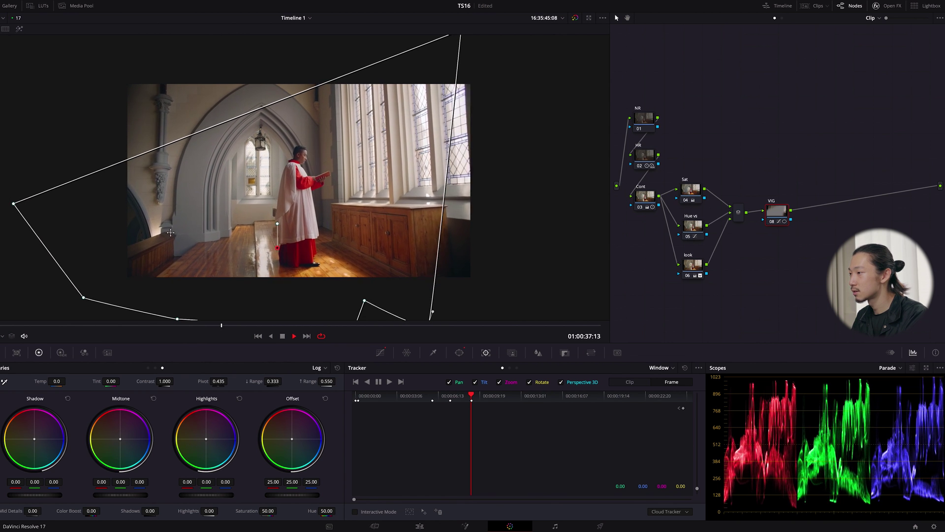
pyautogui.press('space')
pyautogui.moveTo(13, 203); pyautogui.dragTo(1, 173)
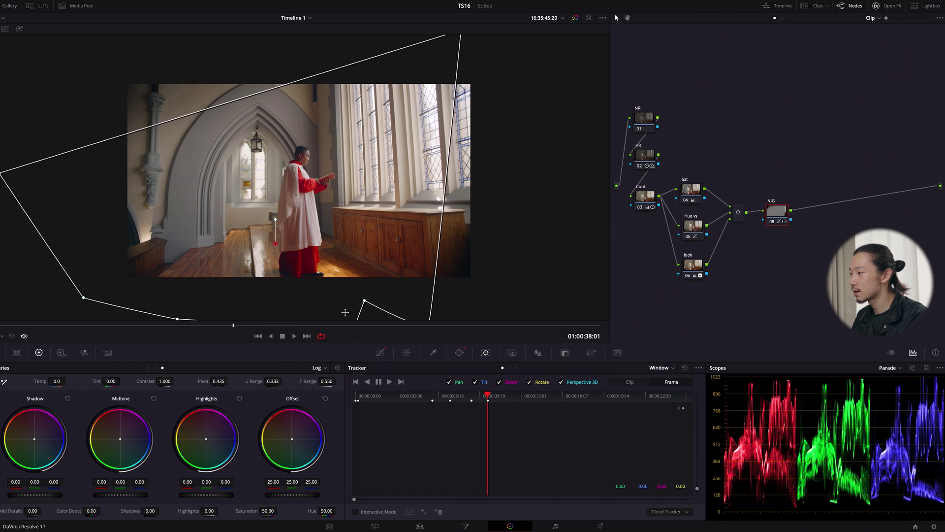
pyautogui.moveTo(440, 318); pyautogui.dragTo(458, 321)
pyautogui.press('space')
pyautogui.press('space')
pyautogui.moveTo(12, 177); pyautogui.dragTo(0, 123)
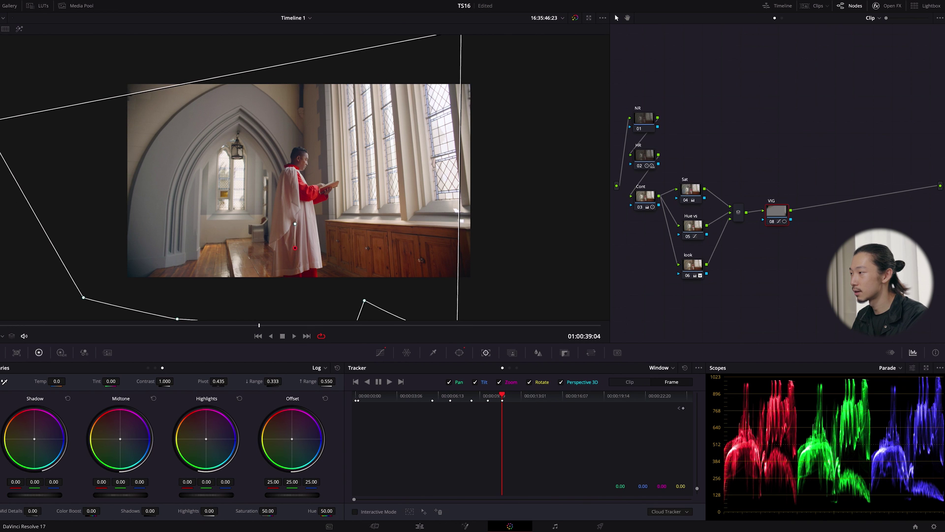
pyautogui.moveTo(460, 301); pyautogui.dragTo(473, 311)
pyautogui.press('space')
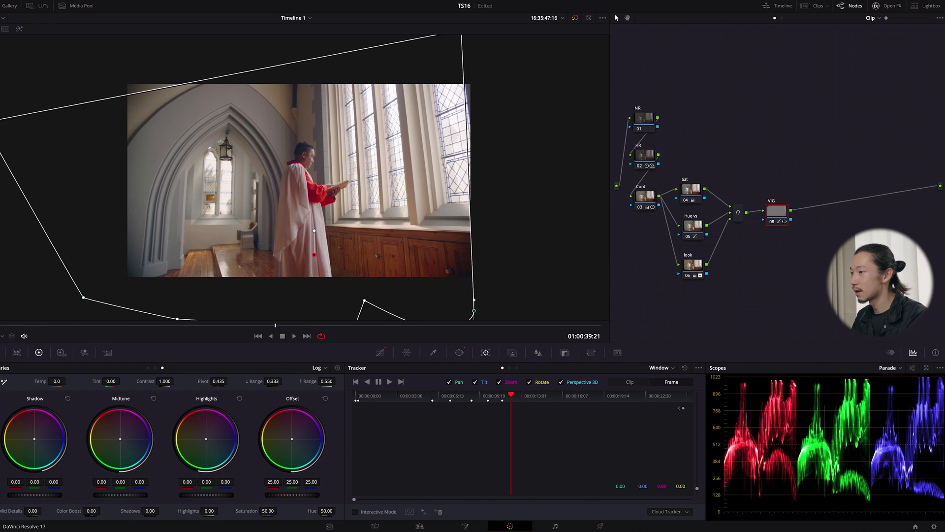
pyautogui.moveTo(475, 315); pyautogui.dragTo(569, 308)
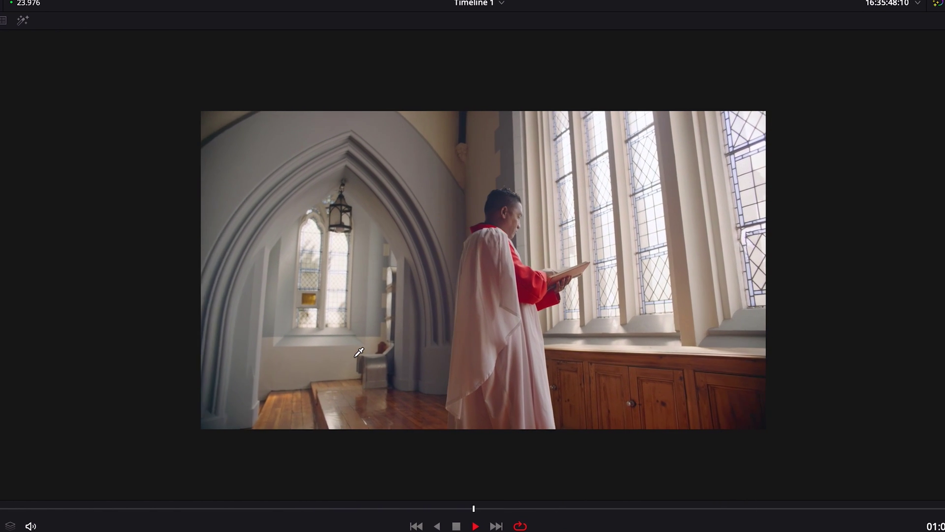
# Stop playback after reviewing the tracked vignette full-screen
pyautogui.press('space')
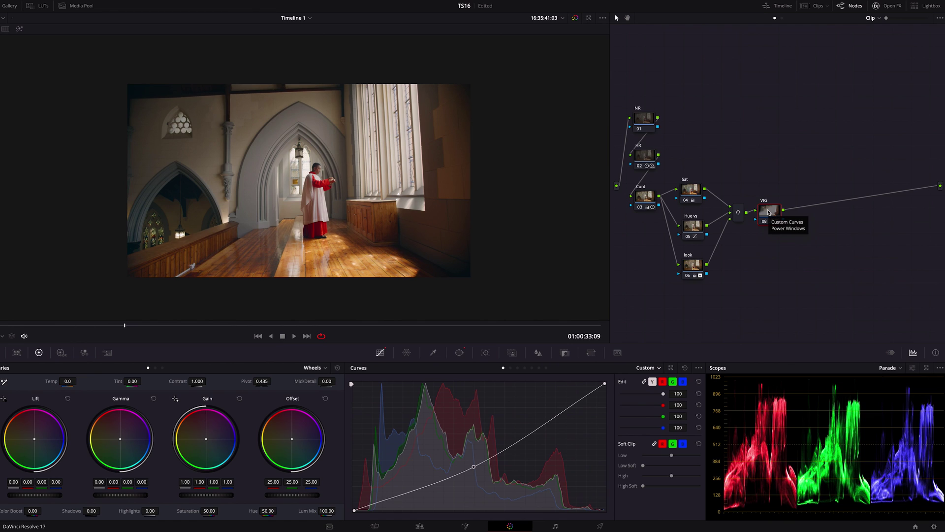
# Add a serial node after VIG with Log Midtone at 0.05 and Shadow at -0.03
pyautogui.hotkey('alt', 's')
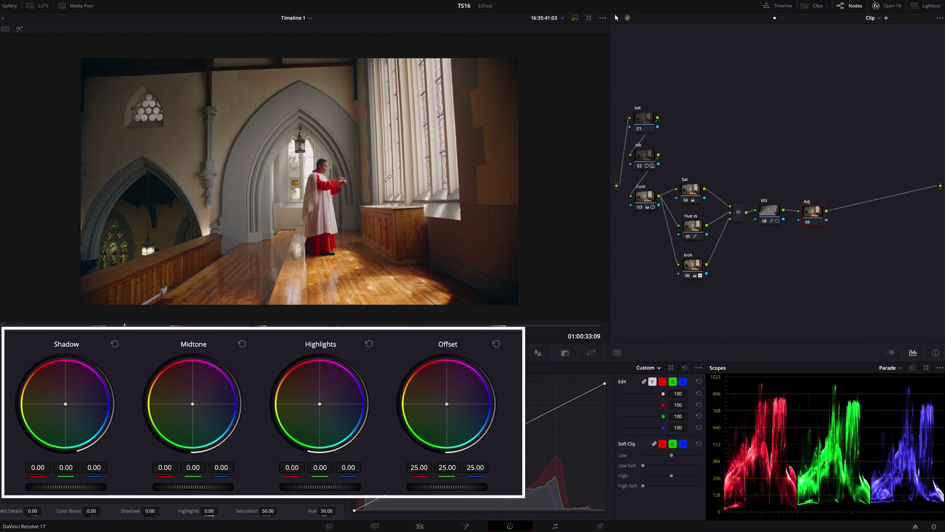
pyautogui.moveTo(132, 501)
pyautogui.mouseDown()
pyautogui.moveTo(142, 501)
pyautogui.moveTo(121, 502)
pyautogui.moveTo(139, 500)
pyautogui.mouseUp()
pyautogui.moveTo(66, 487); pyautogui.dragTo(45, 487)
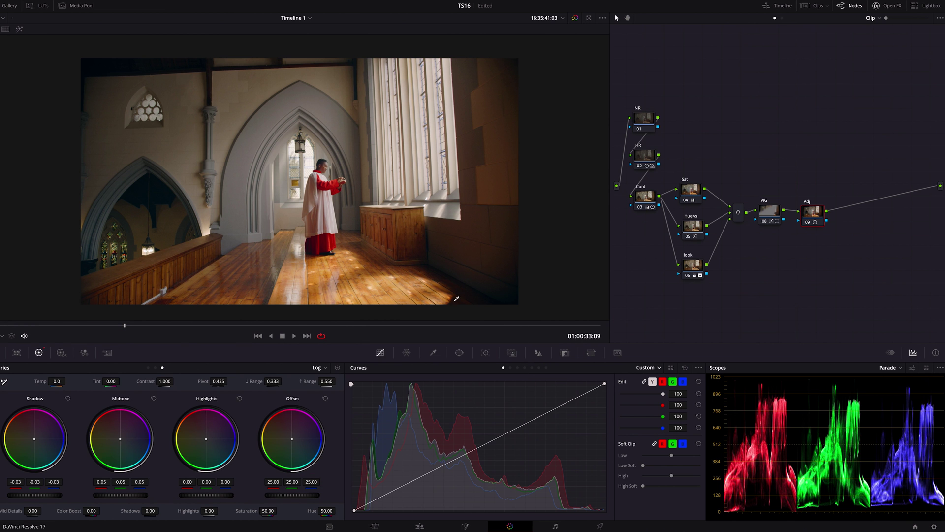
# Zoom the viewer and set the Adj node's Log low Range to 0.225 after one reset
pyautogui.scroll(5, 456, 299)
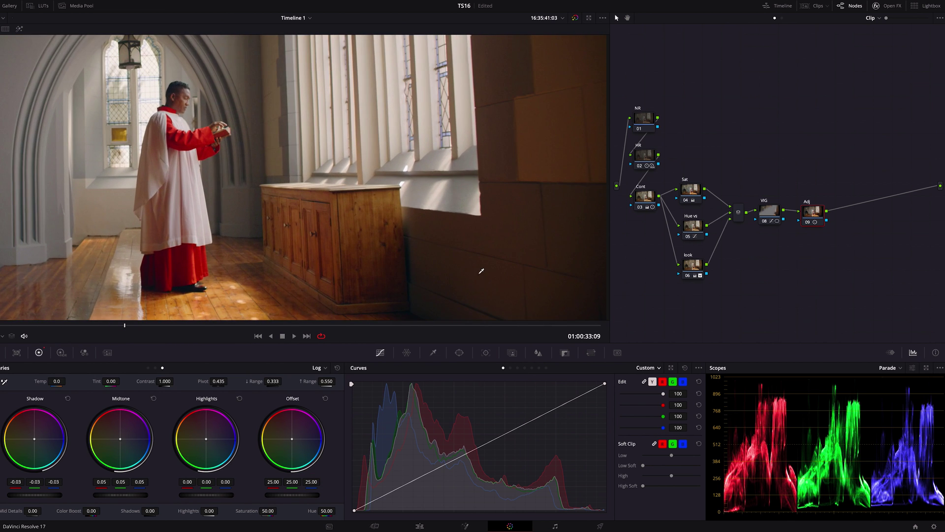
pyautogui.scroll(-3, 353, 148)
pyautogui.scroll(3, 373, 249)
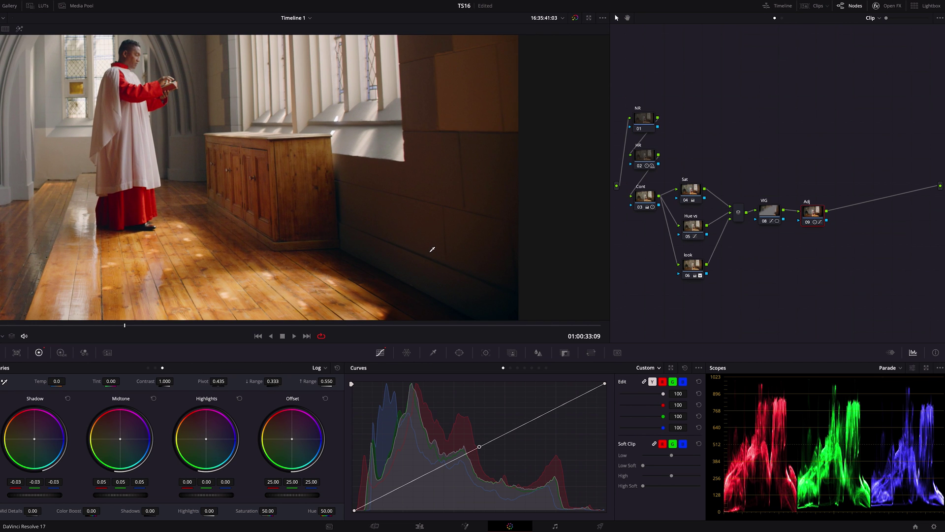
pyautogui.scroll(1, 442, 249)
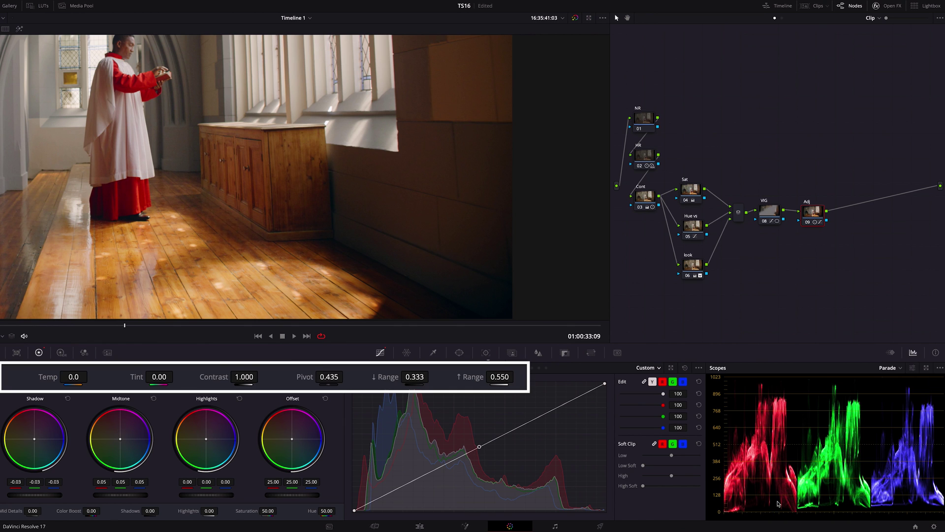
pyautogui.moveTo(430, 383); pyautogui.dragTo(220, 378)
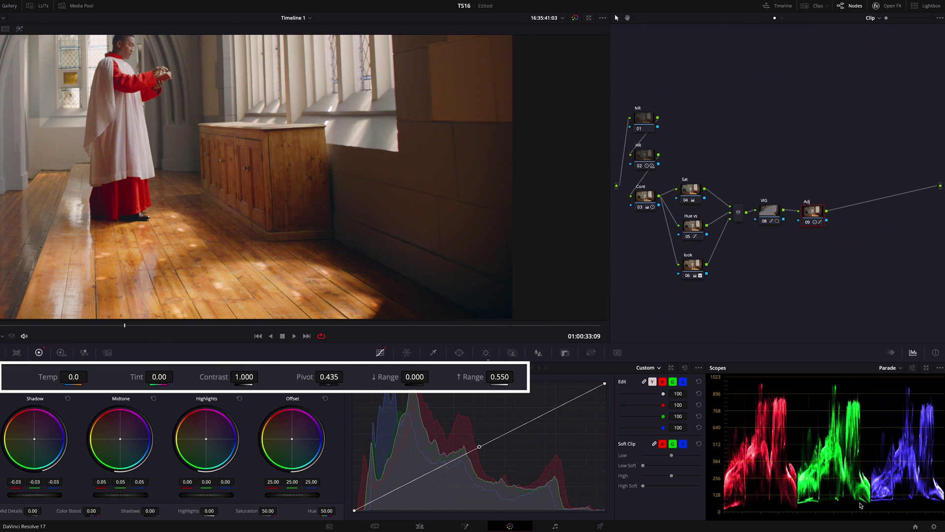
pyautogui.doubleClick(414, 376)
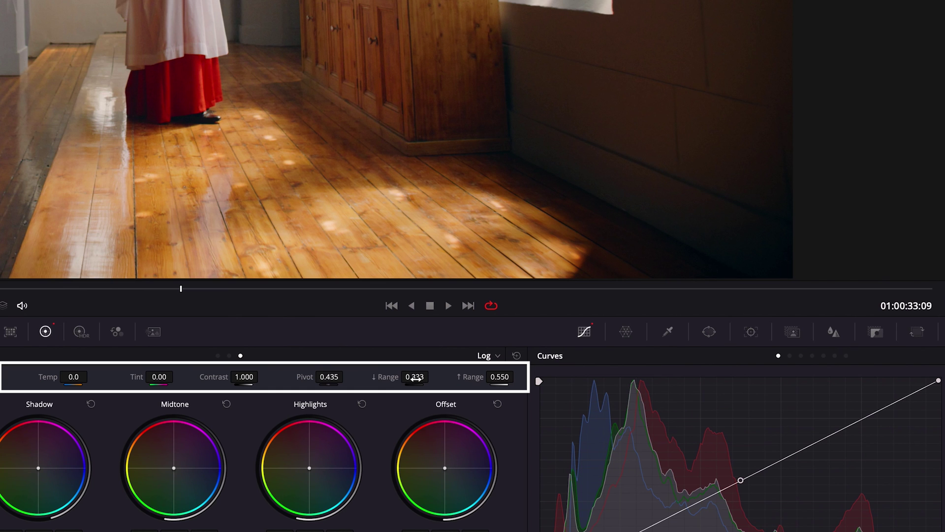
pyautogui.moveTo(416, 378); pyautogui.dragTo(361, 378)
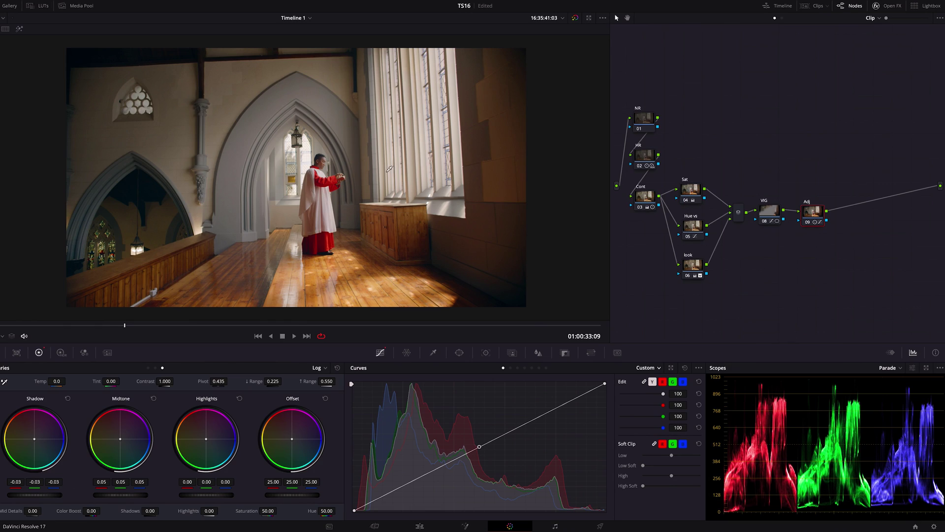
# Apply the Noise Reduction Open FX effect, found by searching 'noi', to node 01 NR
pyautogui.click(645, 121)
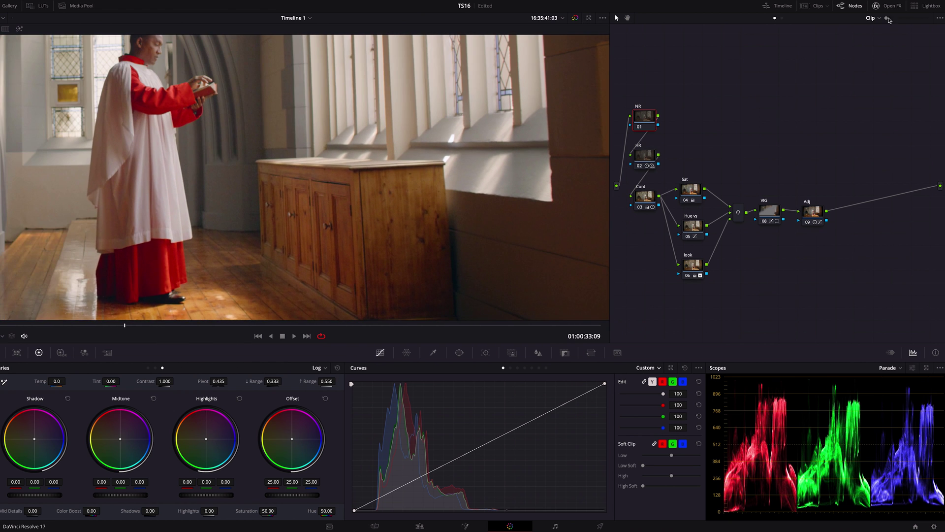
pyautogui.click(889, 7)
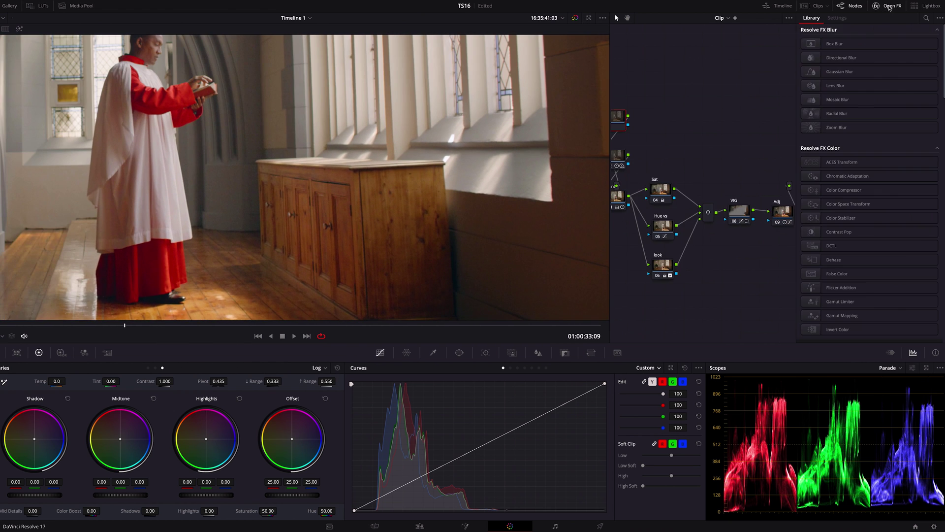
pyautogui.click(926, 19)
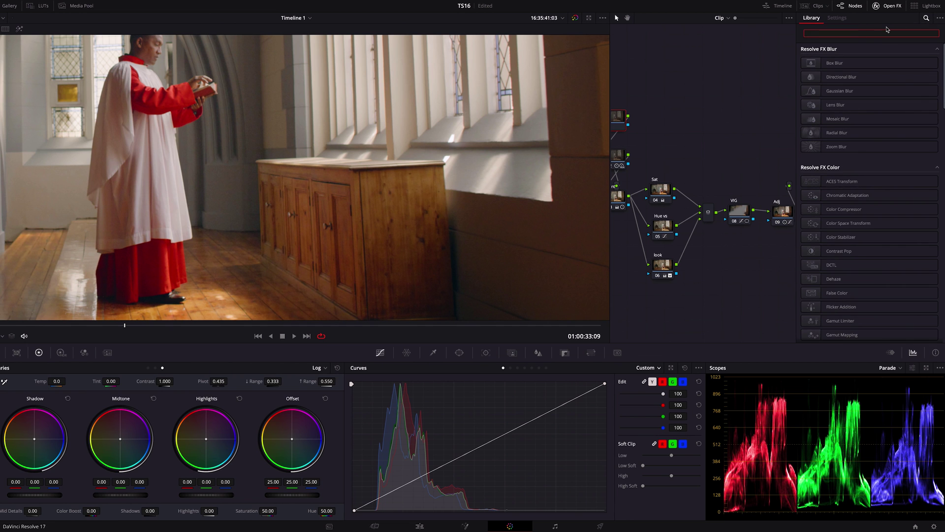
pyautogui.write('noi')
pyautogui.moveTo(837, 63); pyautogui.dragTo(621, 121)
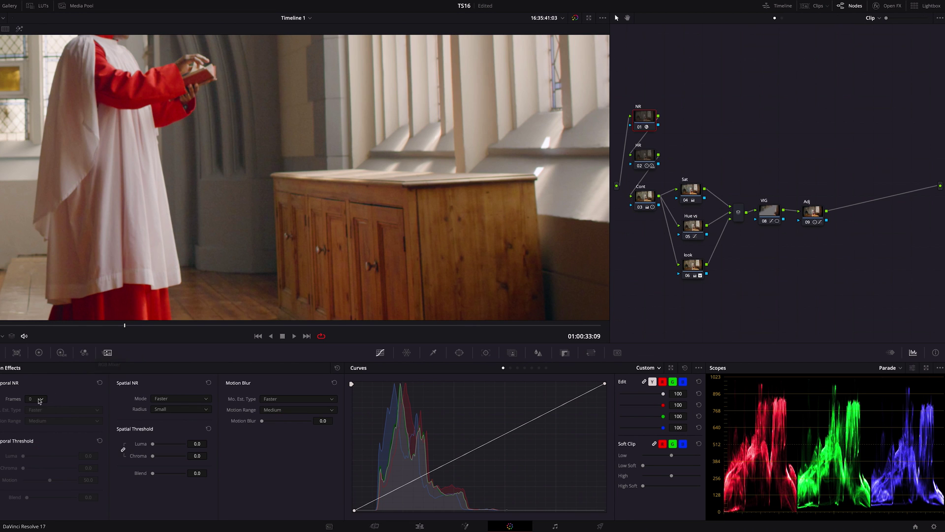
# Set temporal noise reduction to 3 frames and the spatial Chroma threshold to 6.9
pyautogui.click(39, 399)
pyautogui.click(30, 433)
pyautogui.moveTo(153, 459); pyautogui.dragTo(155, 457)
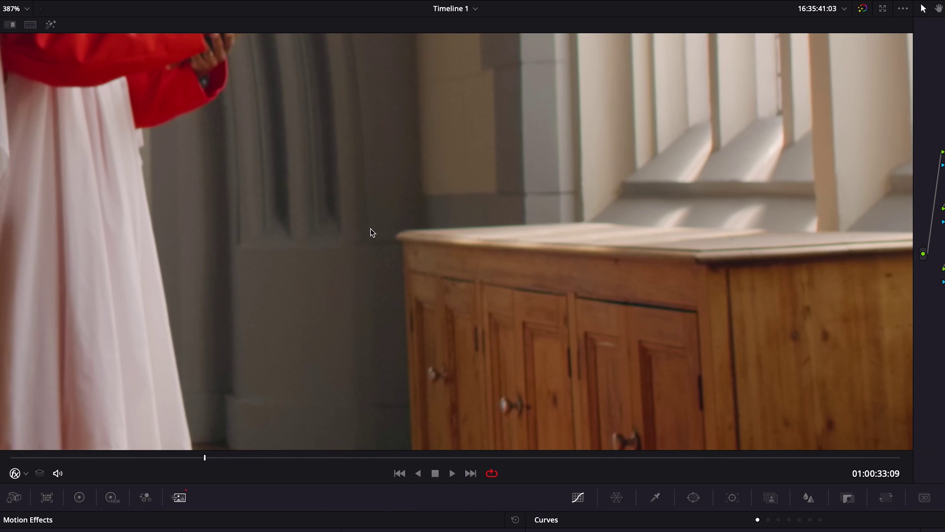
pyautogui.scroll(-3, 349, 204)
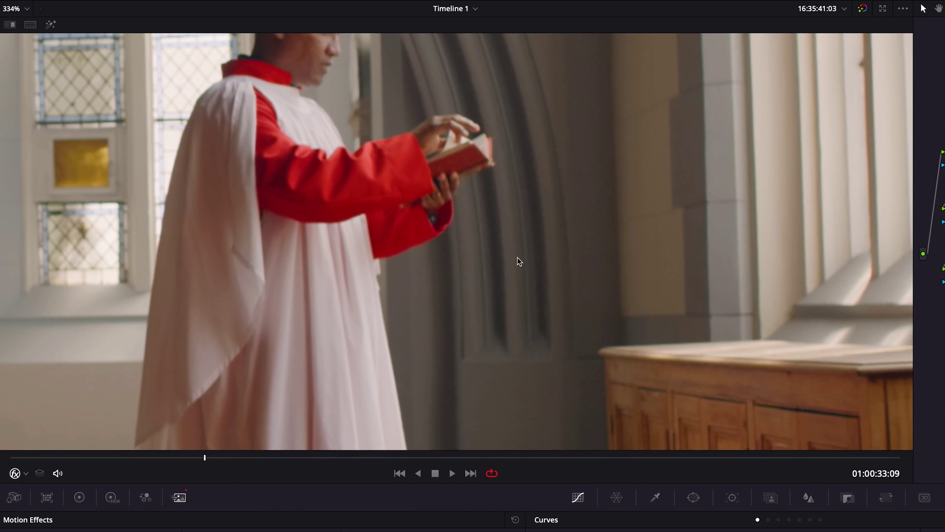